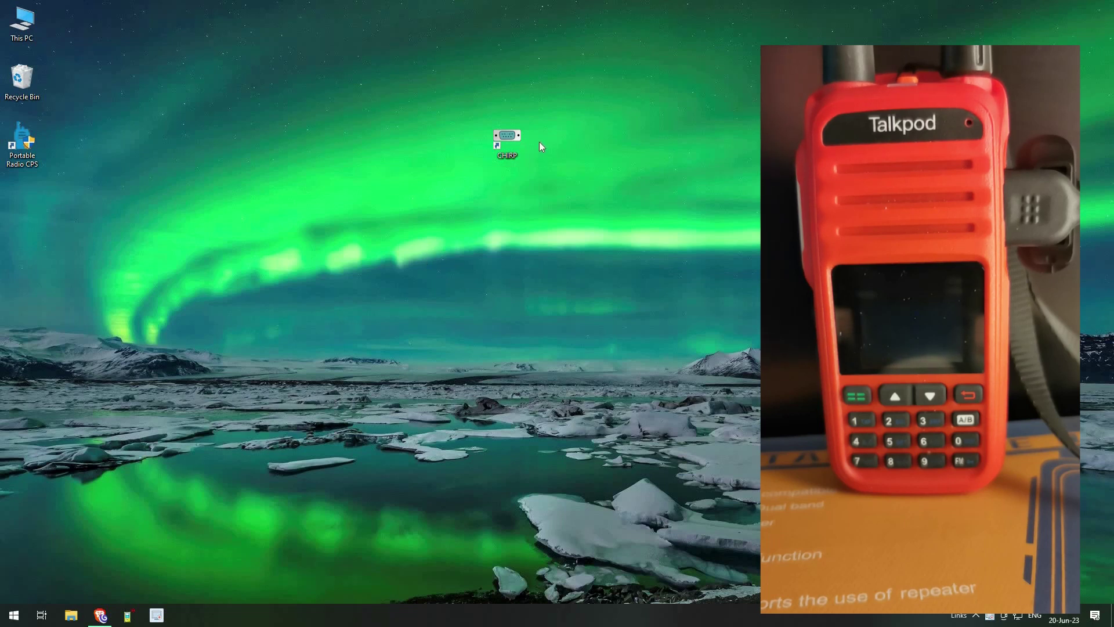
Step: Launch CHIRP and start a download from the radio
{"action": "double_click", "coordinate": [508, 144]}
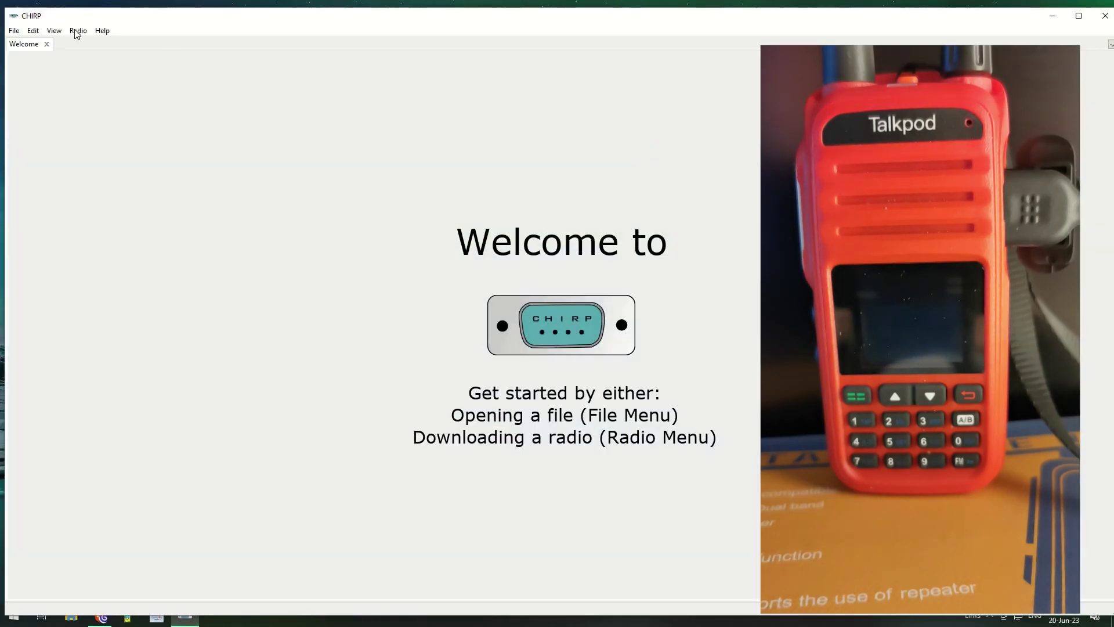
{"action": "left_click", "coordinate": [76, 32]}
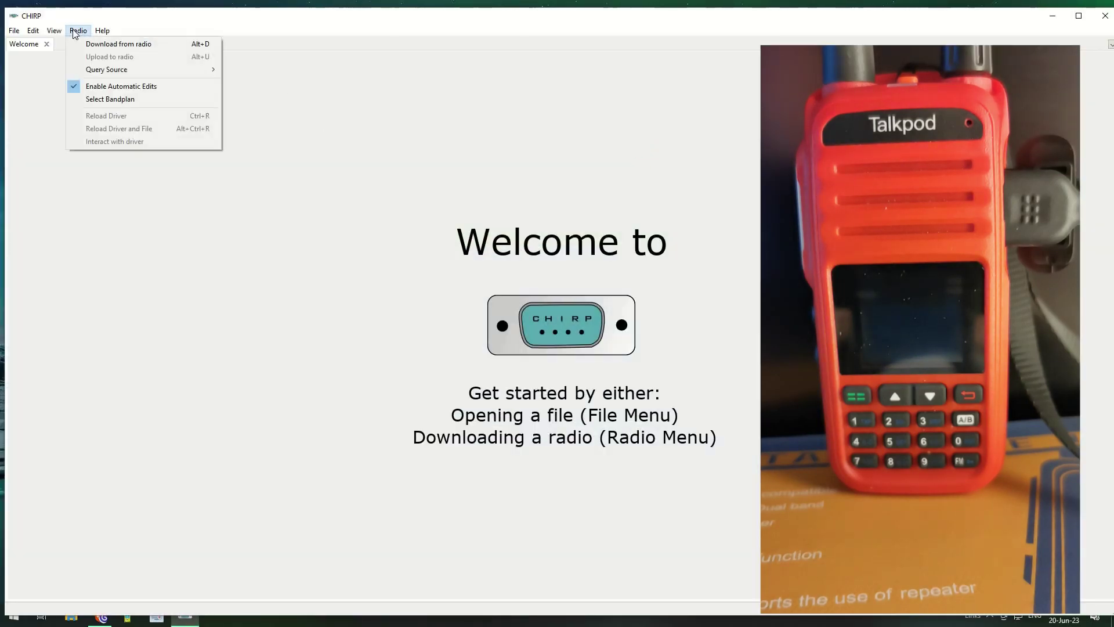
{"action": "left_click", "coordinate": [97, 45]}
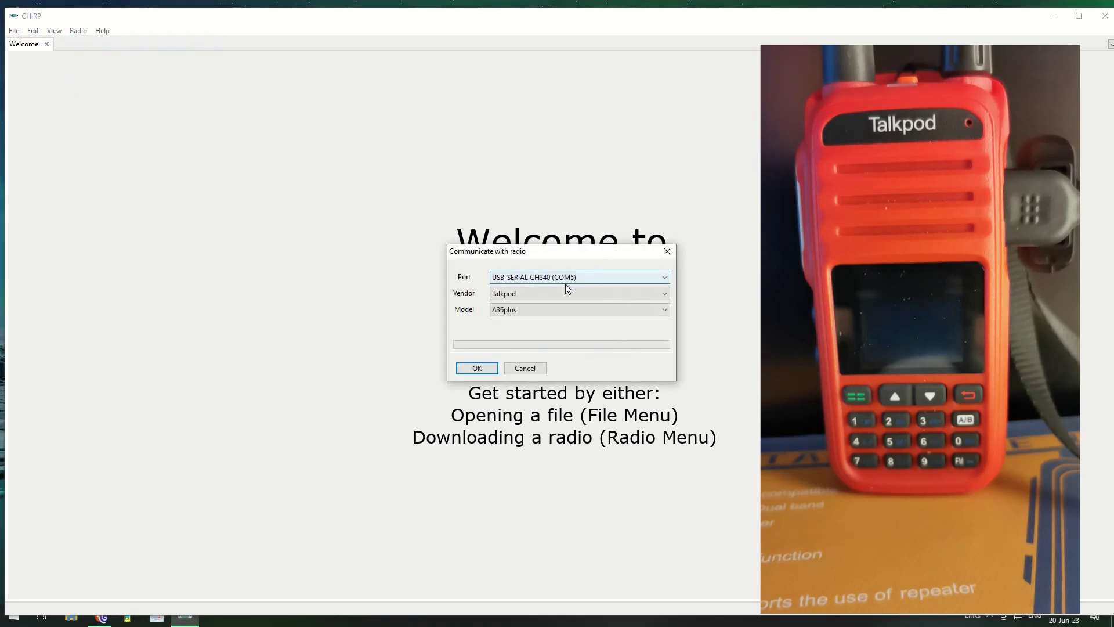
{"action": "left_click", "coordinate": [668, 295]}
{"action": "scroll", "coordinate": [619, 354], "scroll_direction": "up", "scroll_amount": 6}
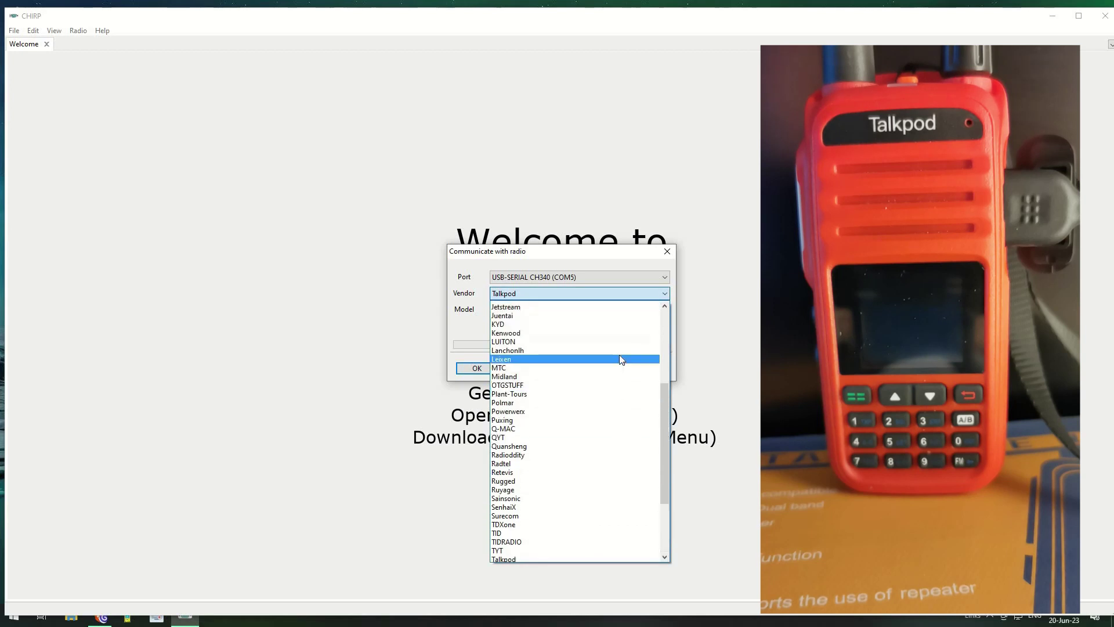
{"action": "left_click", "coordinate": [569, 306]}
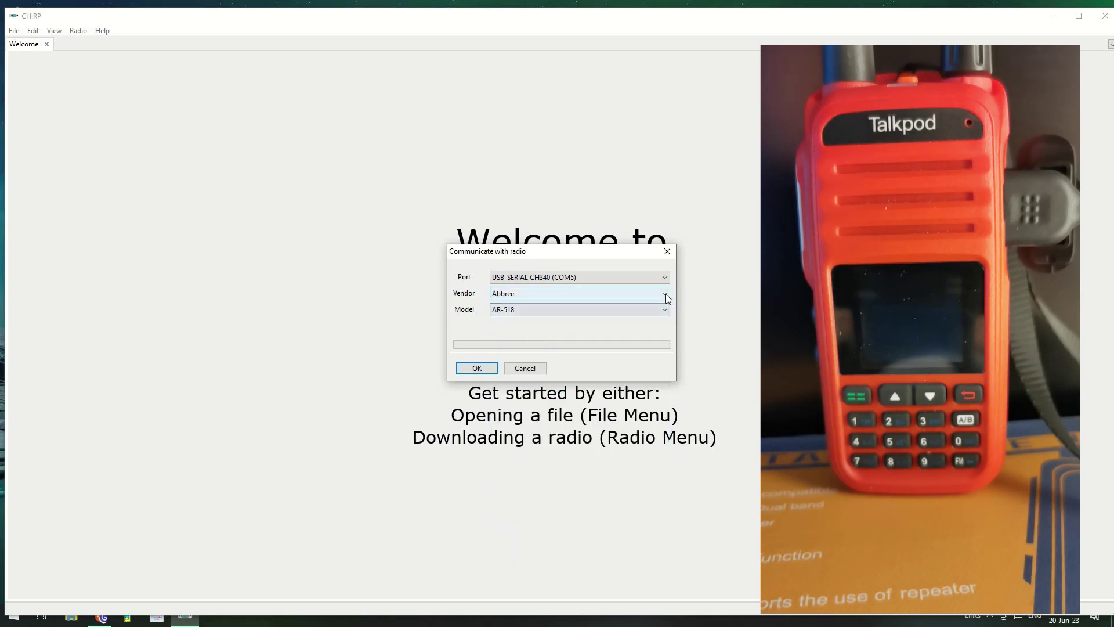
Step: Choose Talkpod as the vendor and A36plus as the model, and download the radio's contents
{"action": "left_click", "coordinate": [667, 294]}
{"action": "scroll", "coordinate": [615, 406], "scroll_direction": "down", "scroll_amount": 12}
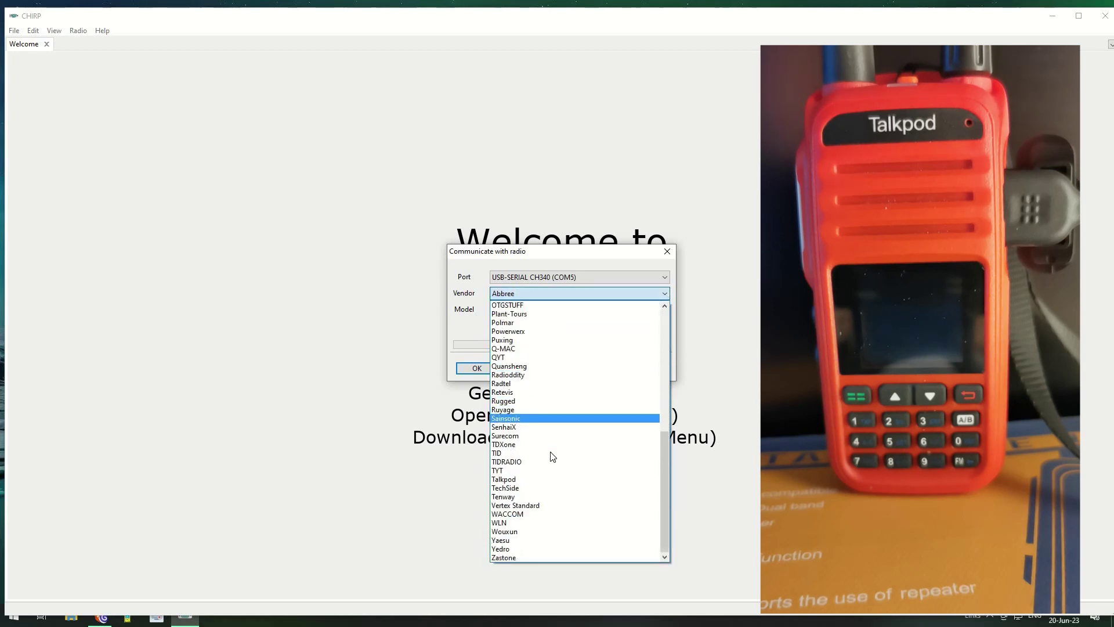
{"action": "left_click", "coordinate": [515, 479]}
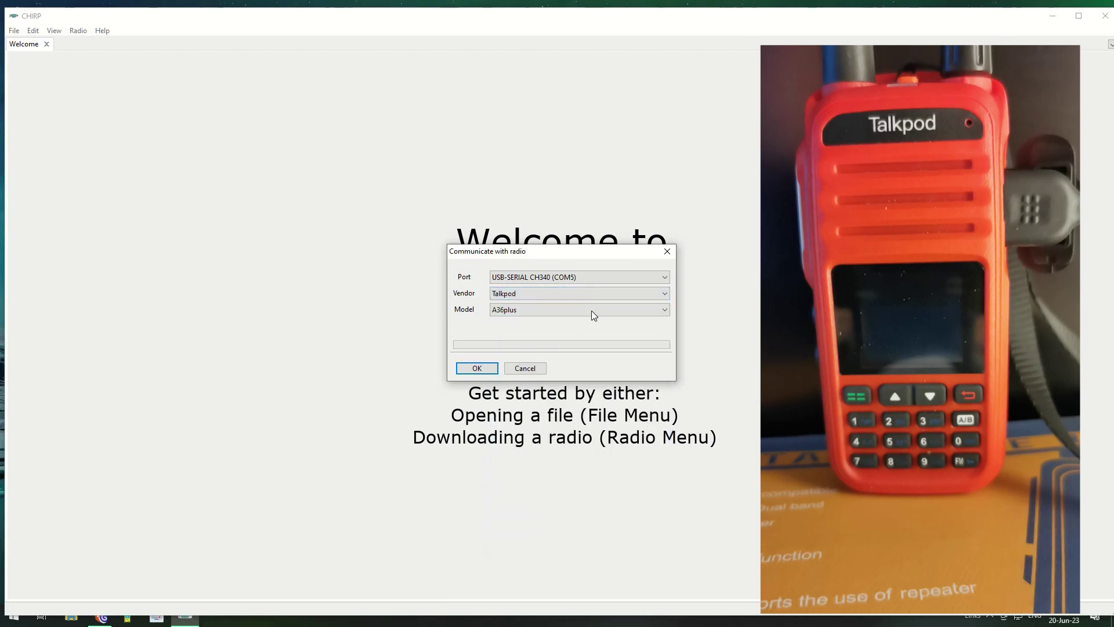
{"action": "left_click", "coordinate": [500, 311]}
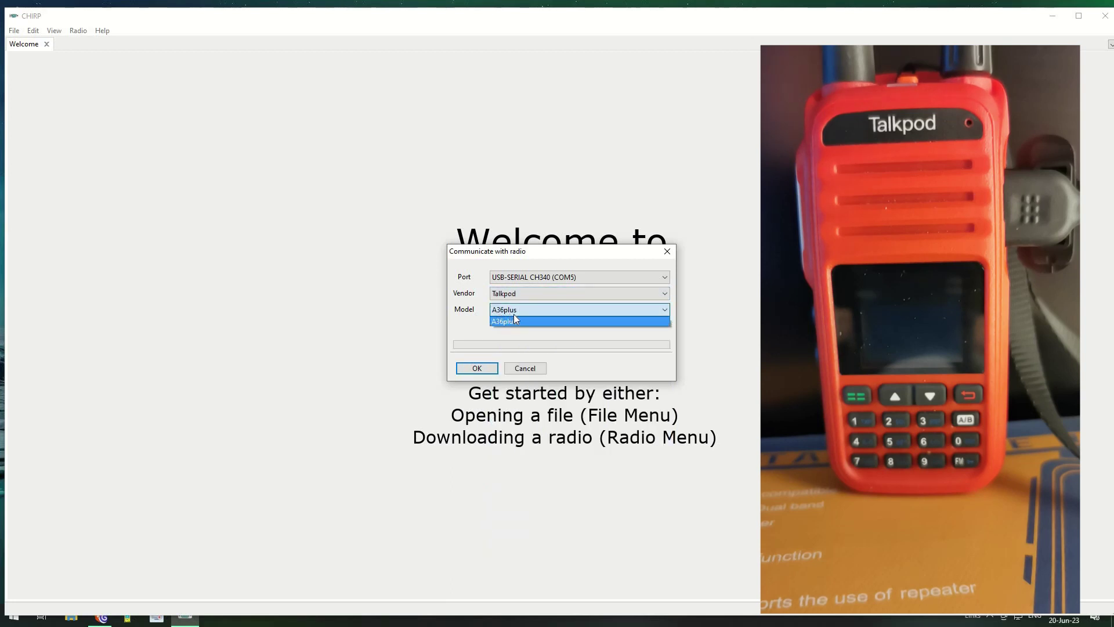
{"action": "left_click", "coordinate": [612, 368]}
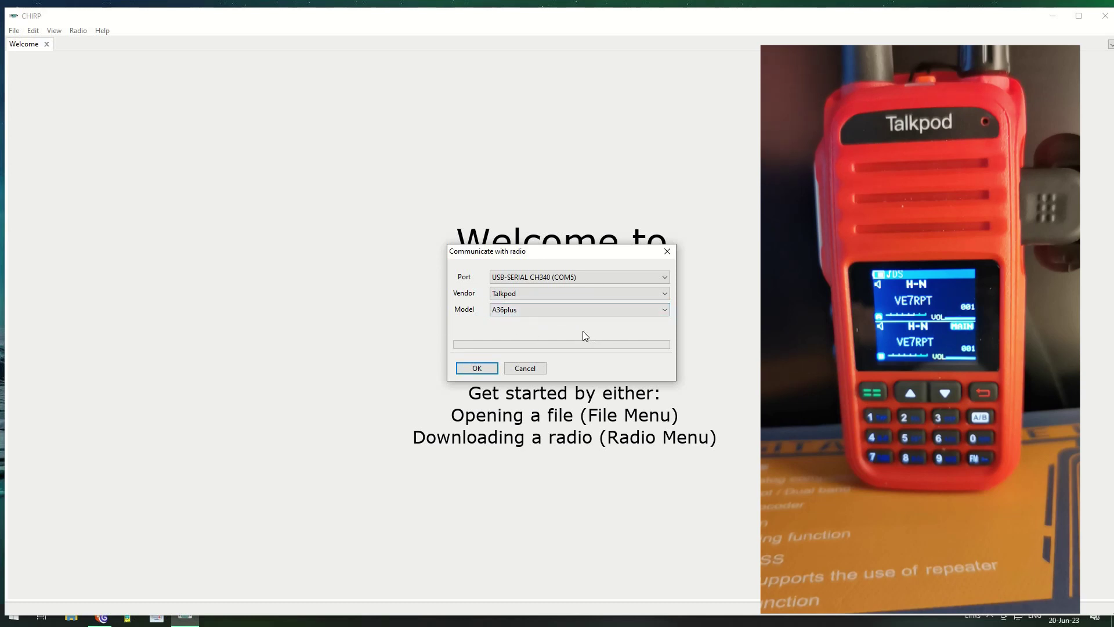
{"action": "left_click", "coordinate": [476, 368]}
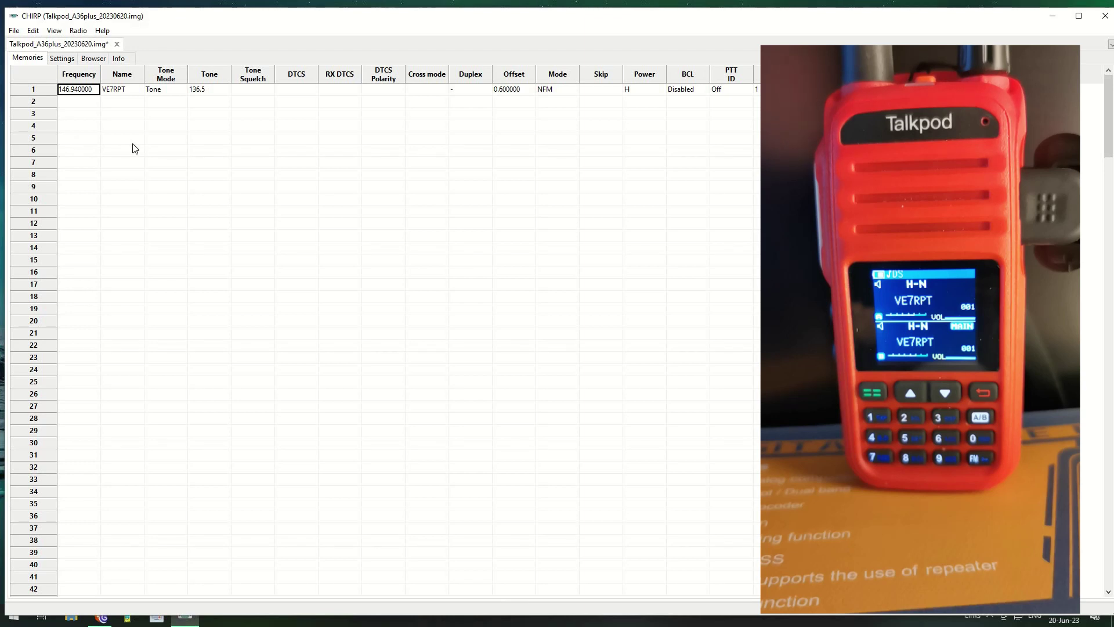
Step: Open the radio's basic settings and check the available options for Work Mode B and Work Mode A
{"action": "left_click", "coordinate": [62, 58]}
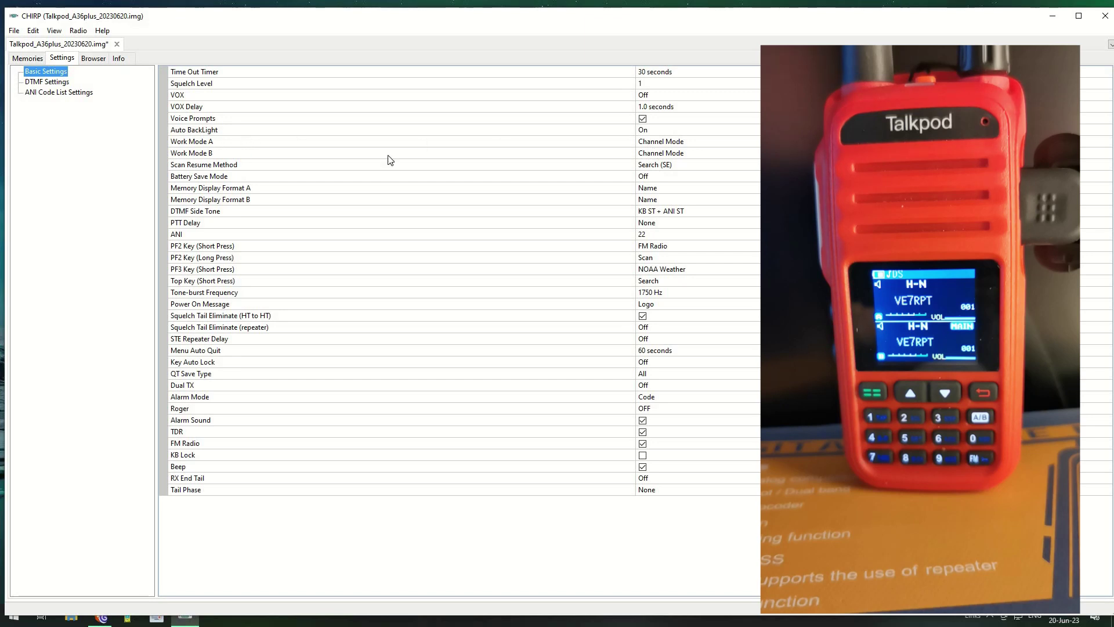
{"action": "left_click", "coordinate": [676, 154]}
{"action": "left_click", "coordinate": [681, 152]}
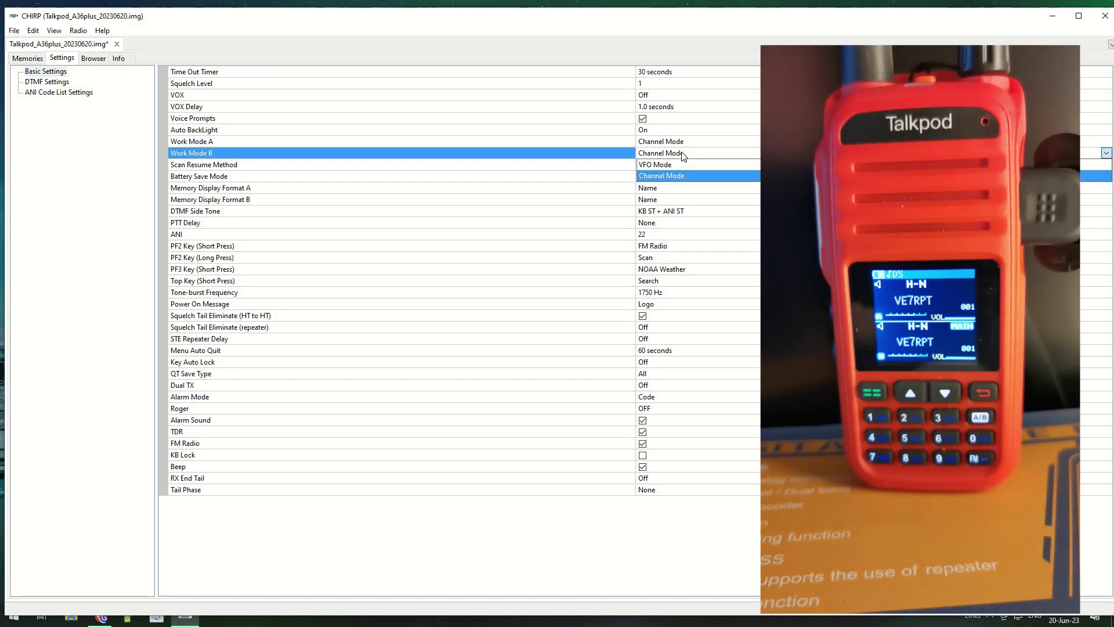
{"action": "left_click", "coordinate": [685, 141]}
{"action": "left_click", "coordinate": [685, 141]}
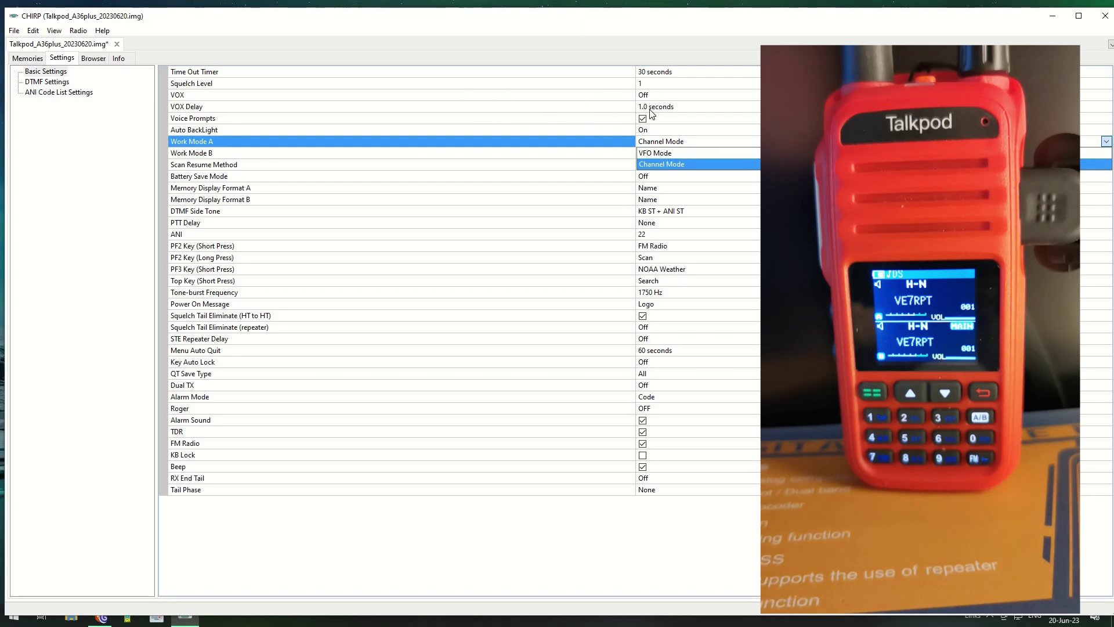
{"action": "key", "text": "Return"}
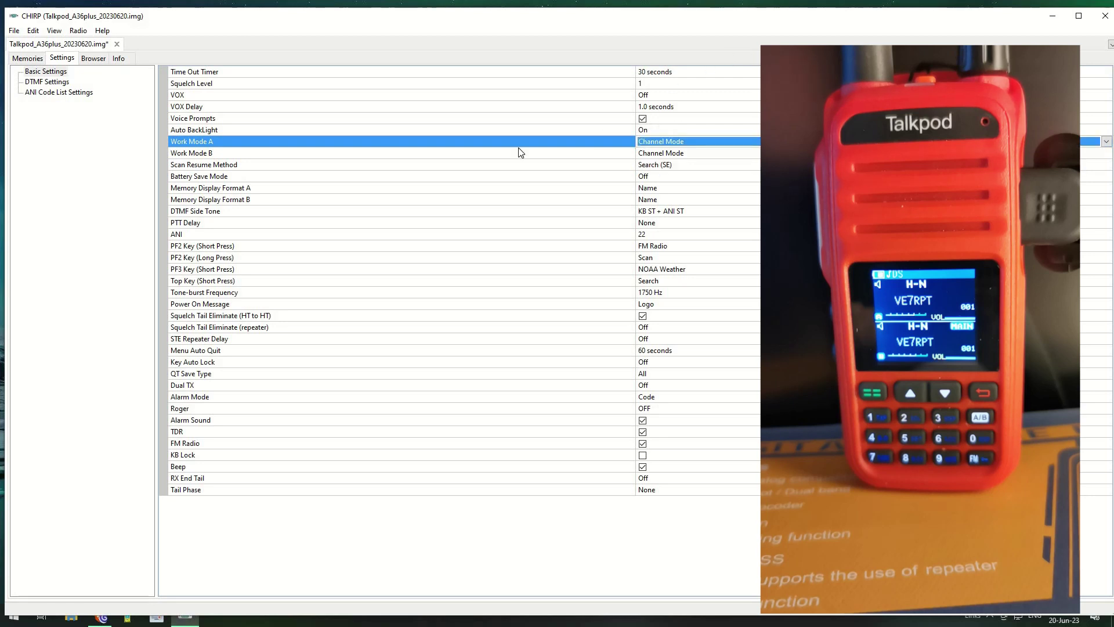
Step: Check the available options for Auto BackLight and Scan Resume Method without changing them
{"action": "left_click", "coordinate": [677, 130]}
{"action": "left_click", "coordinate": [678, 130]}
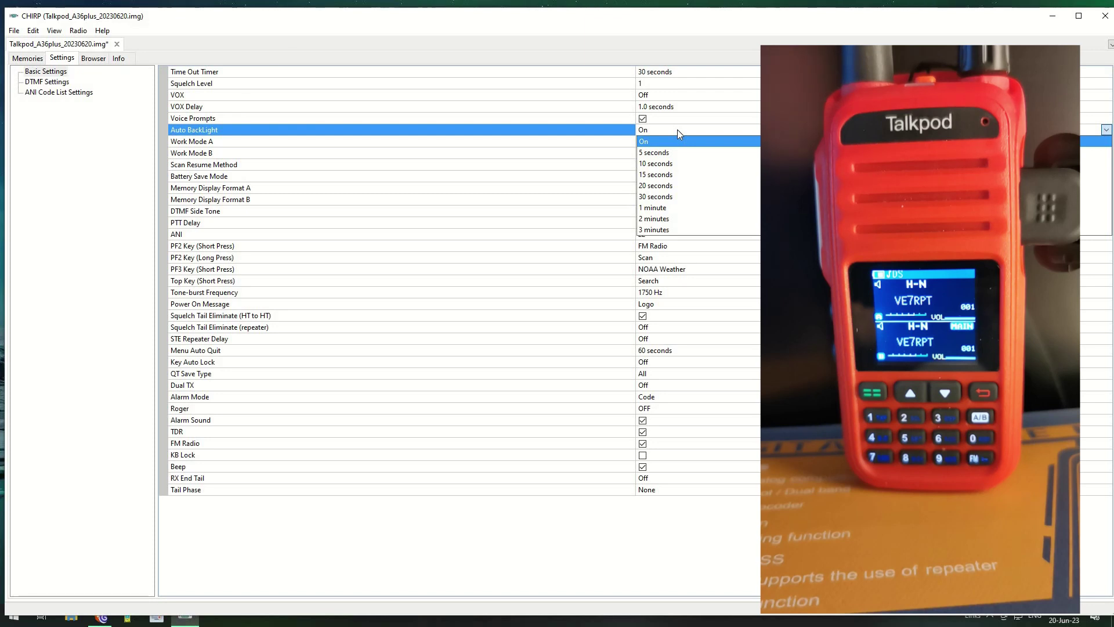
{"action": "left_click", "coordinate": [134, 186]}
{"action": "left_click", "coordinate": [654, 166]}
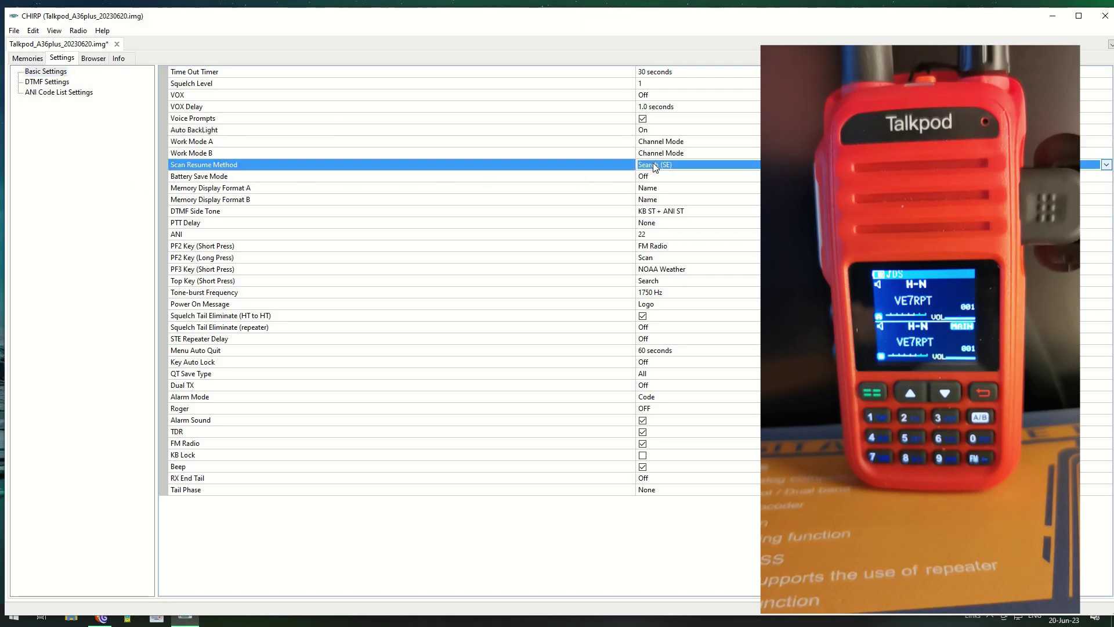
{"action": "left_click", "coordinate": [654, 166]}
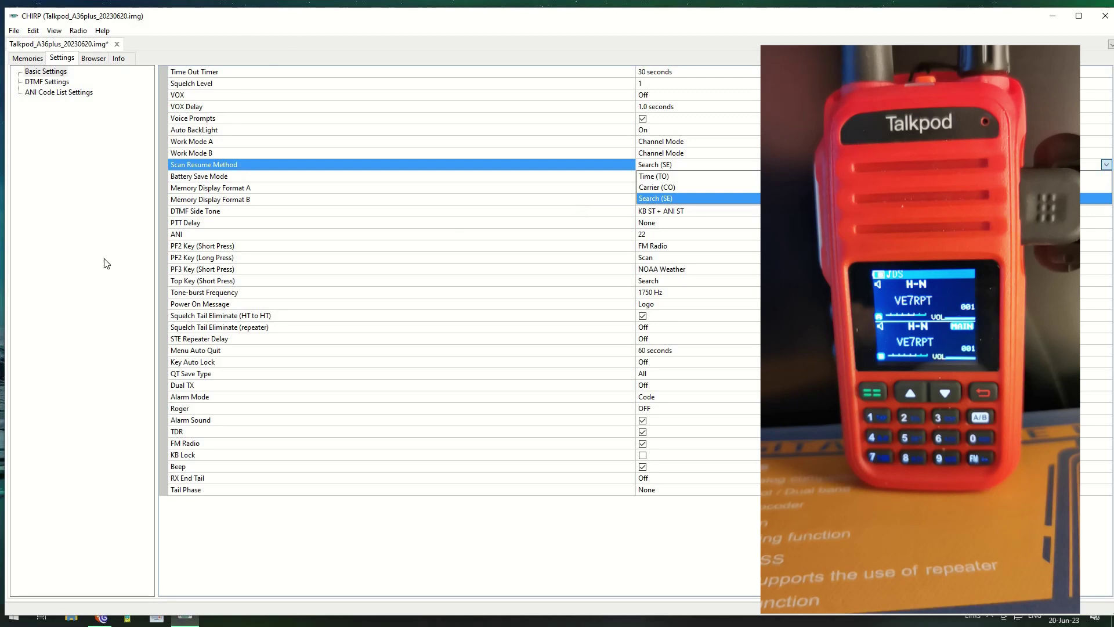
{"action": "left_click", "coordinate": [85, 255]}
Step: Check the available options for Battery Save Mode and Memory Display Format A without changing them
{"action": "left_click", "coordinate": [684, 177]}
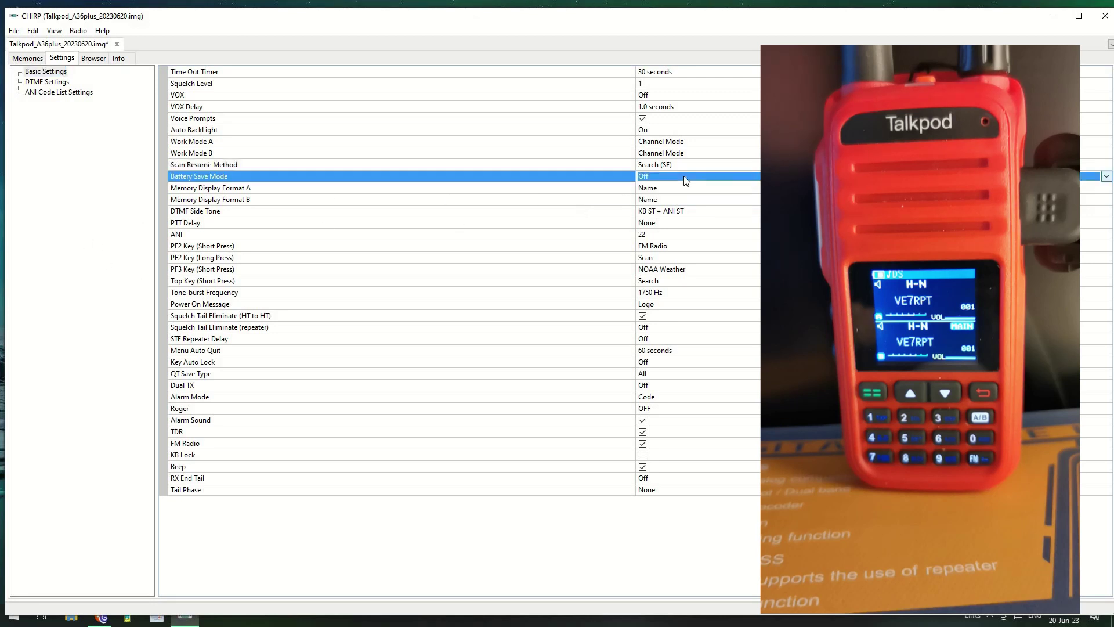
{"action": "left_click", "coordinate": [683, 177]}
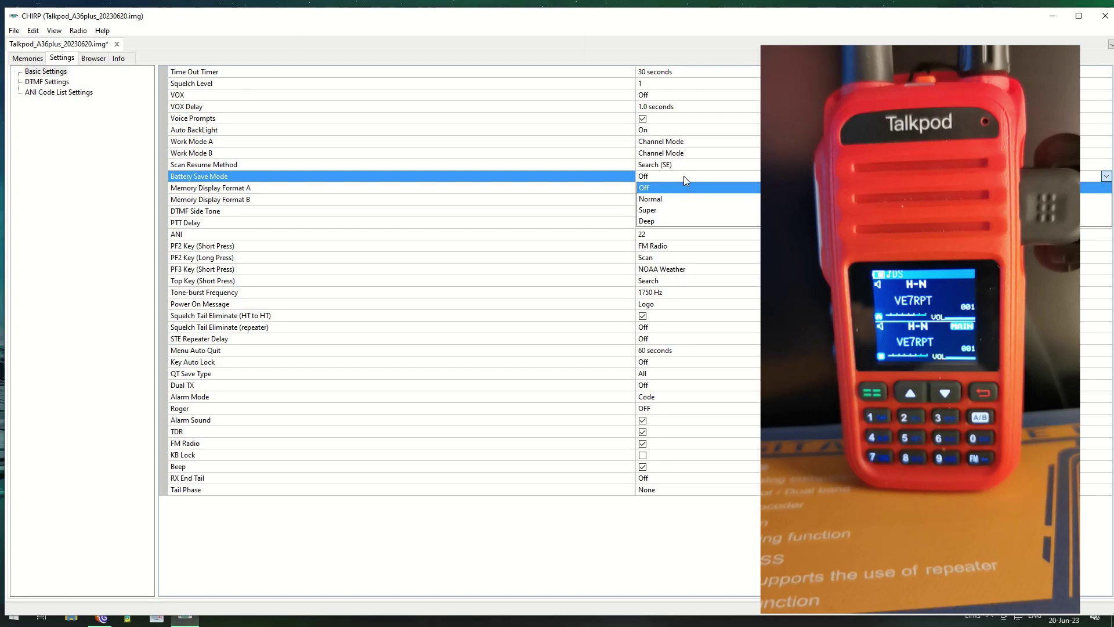
{"action": "left_click", "coordinate": [88, 193]}
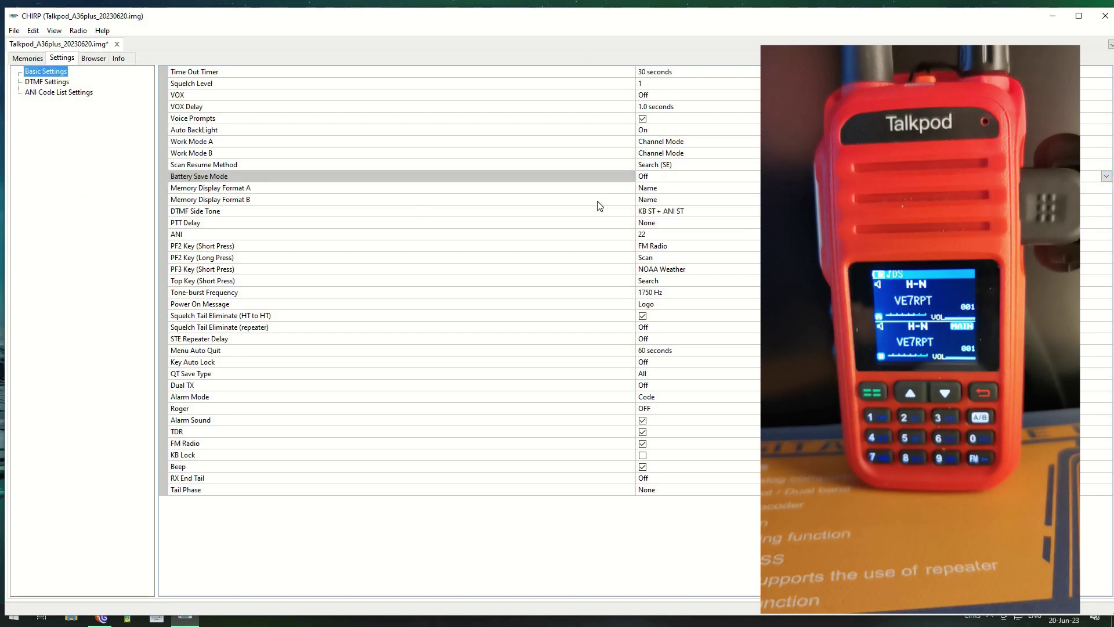
{"action": "left_click", "coordinate": [667, 189]}
{"action": "left_click", "coordinate": [680, 188]}
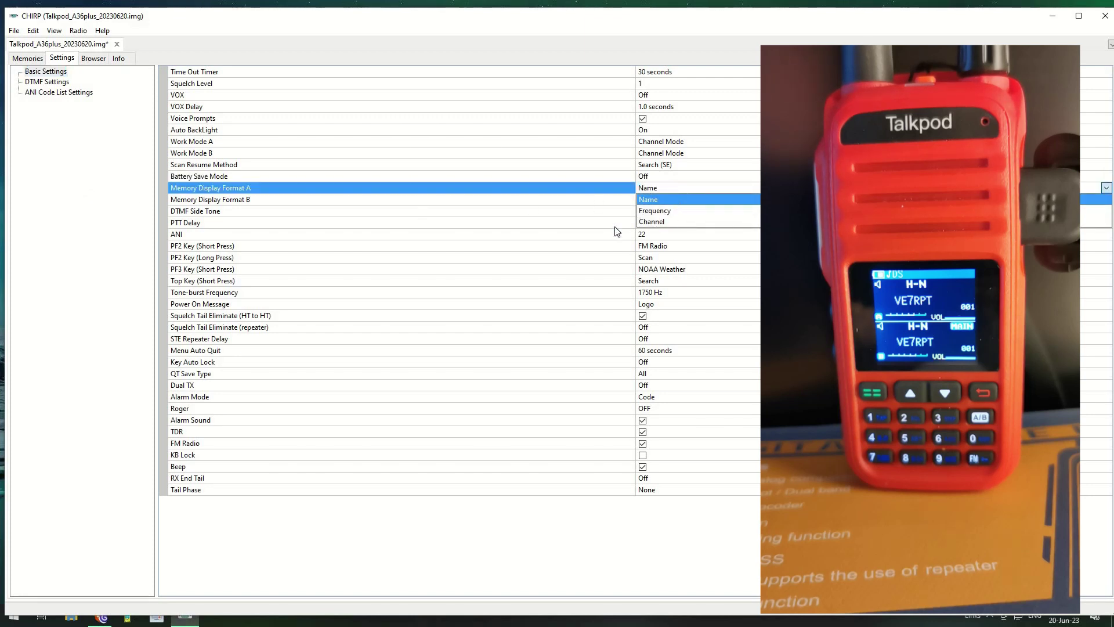
{"action": "left_click", "coordinate": [116, 248]}
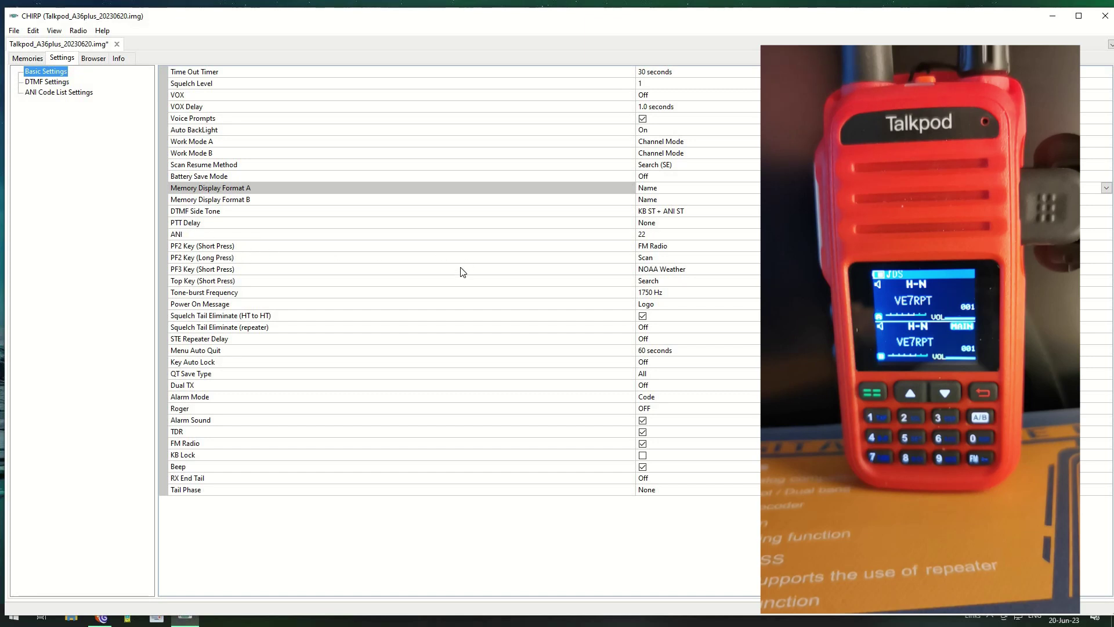
Step: Check which functions can be assigned to the PF2 key's short press and long press
{"action": "left_click", "coordinate": [680, 245]}
{"action": "left_click", "coordinate": [681, 245]}
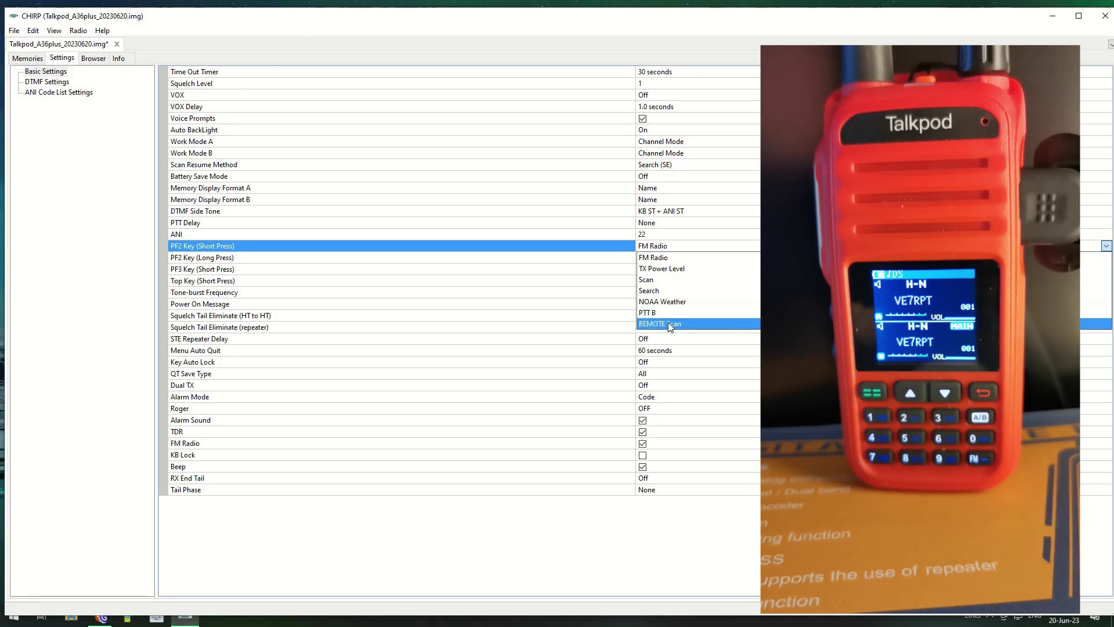
{"action": "left_click", "coordinate": [100, 279]}
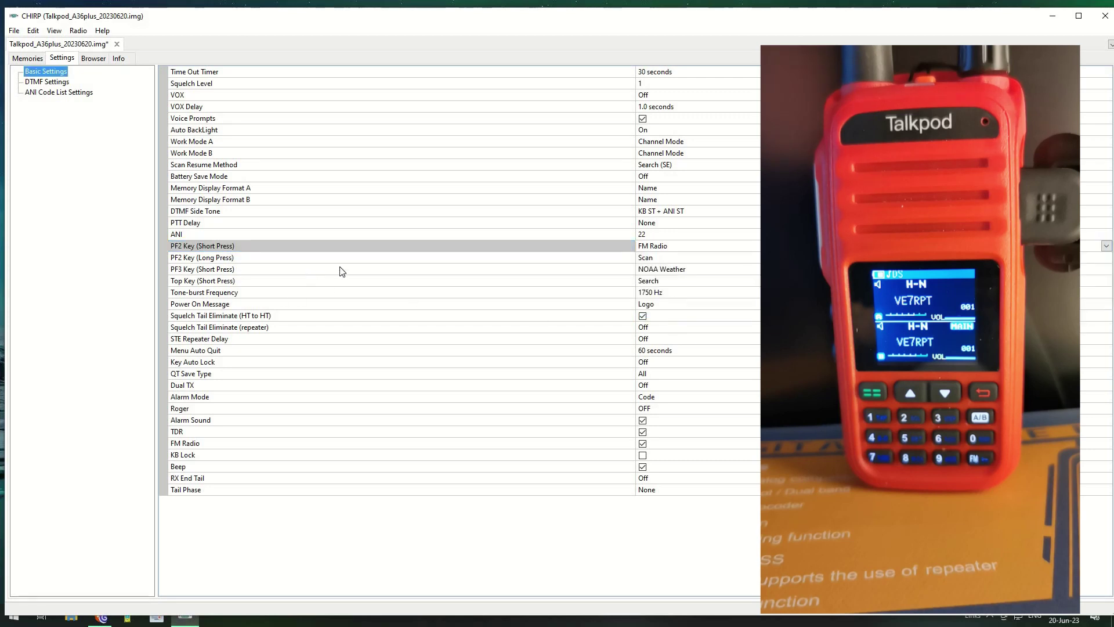
{"action": "left_click", "coordinate": [672, 258]}
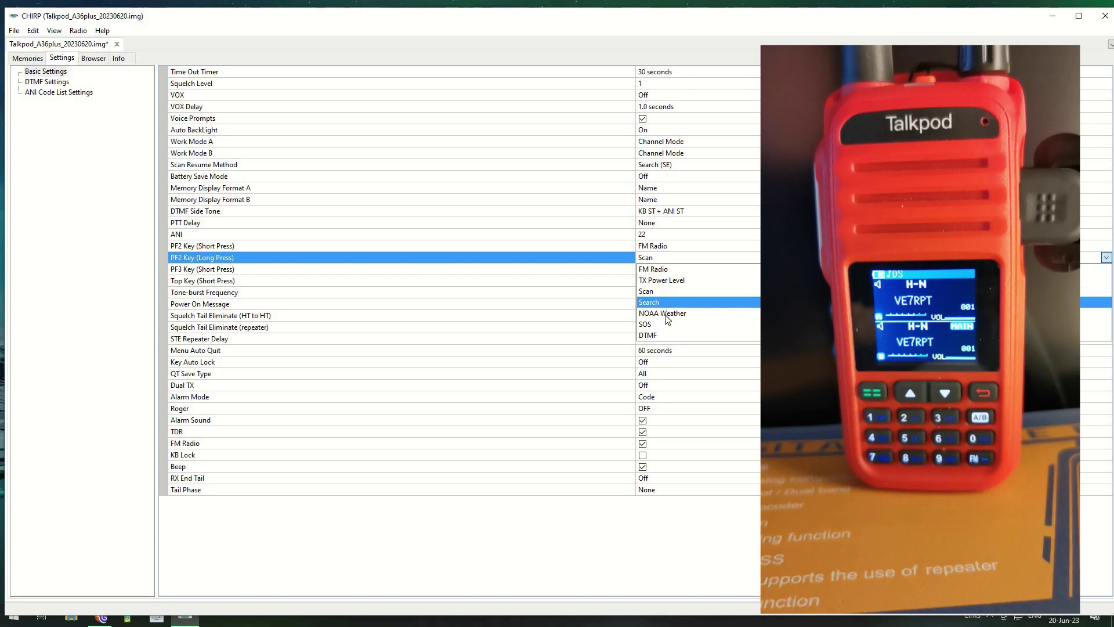
{"action": "left_click", "coordinate": [117, 301]}
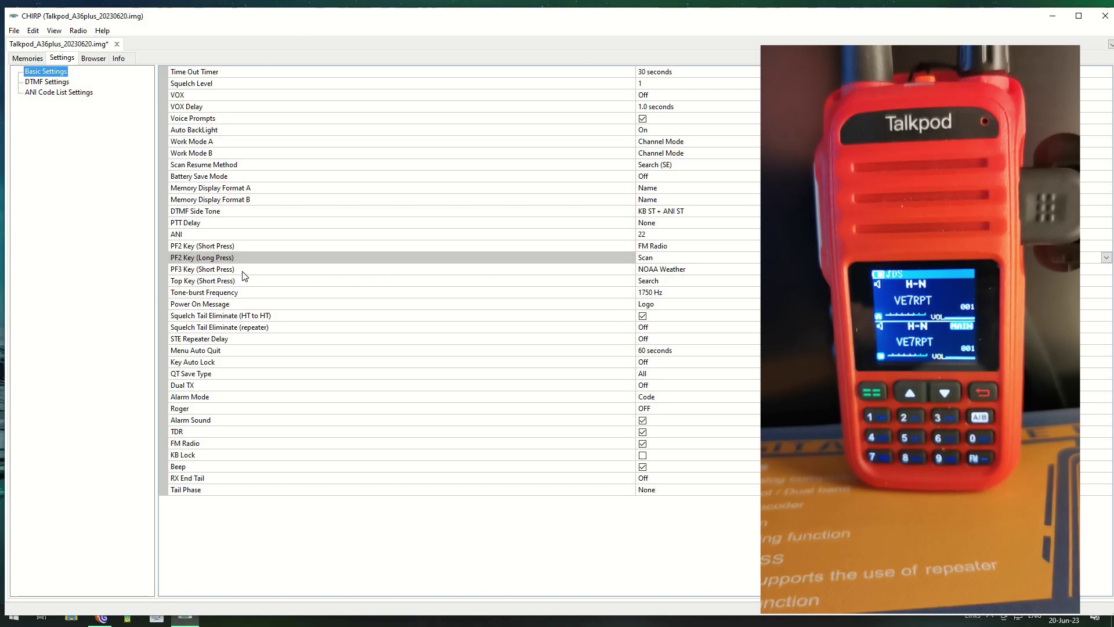
Step: Check which functions can be assigned to the short press of the PF3 key and the Top key
{"action": "left_click", "coordinate": [685, 271]}
{"action": "left_click", "coordinate": [684, 268]}
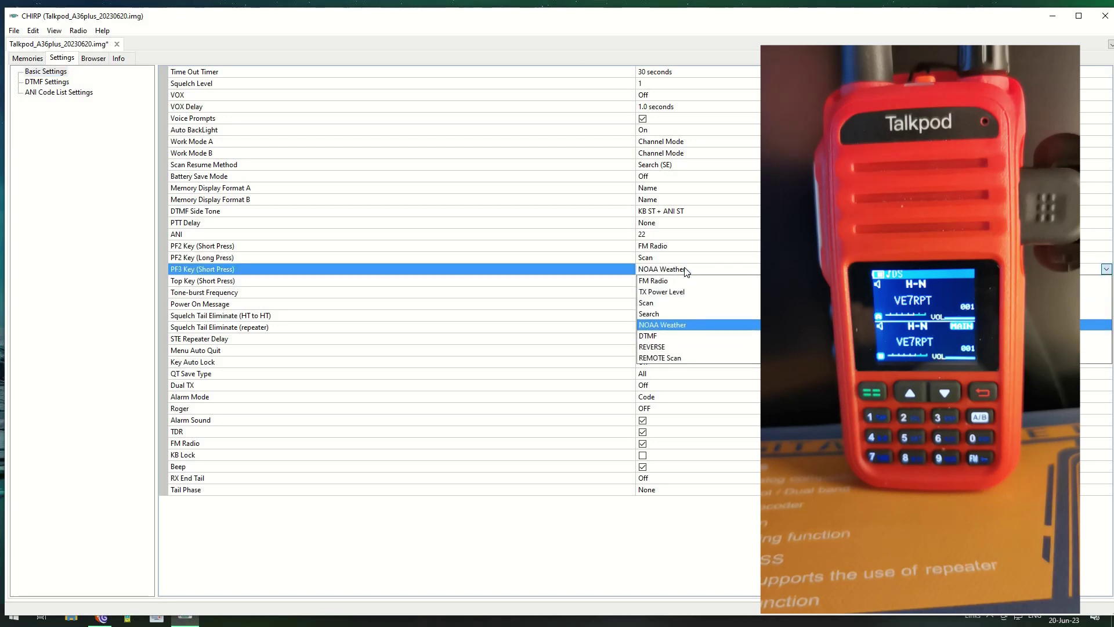
{"action": "left_click", "coordinate": [248, 282]}
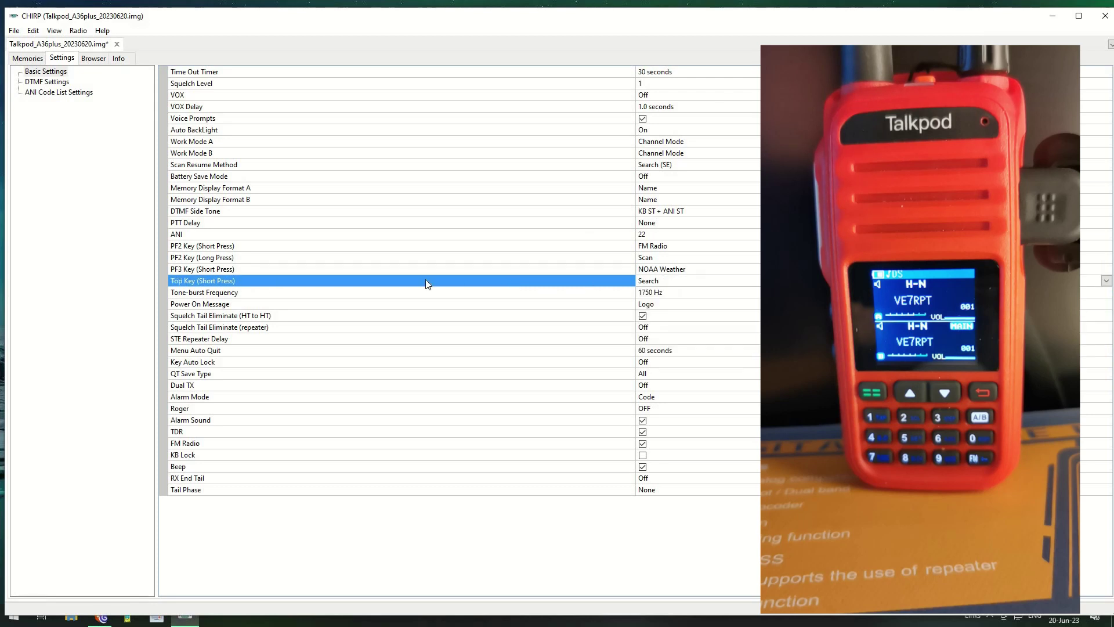
{"action": "left_click", "coordinate": [662, 280]}
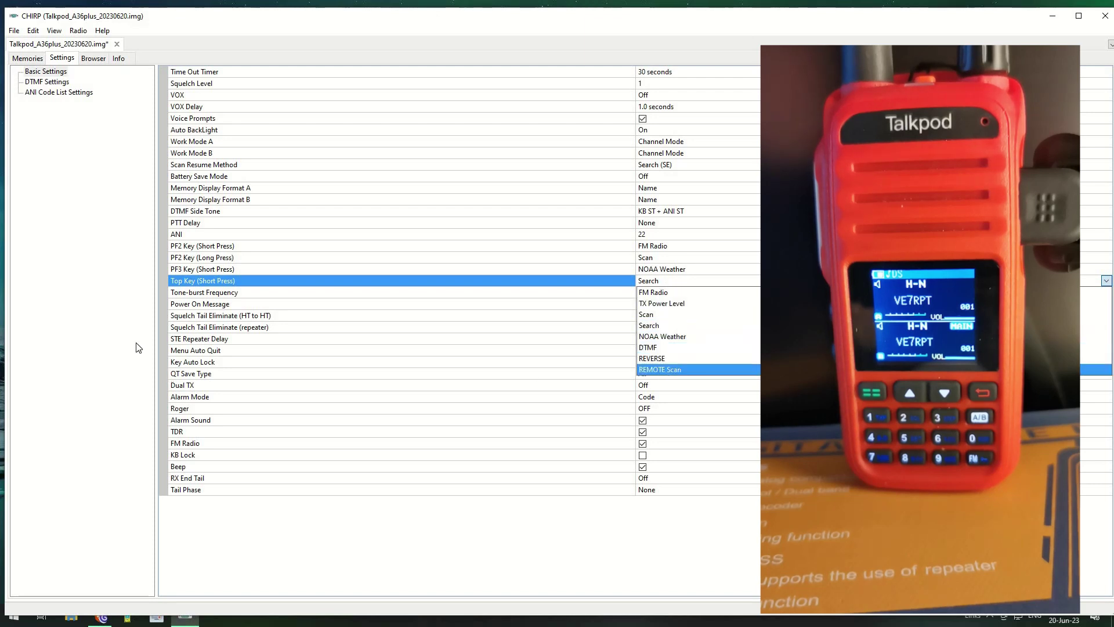
{"action": "left_click", "coordinate": [102, 294]}
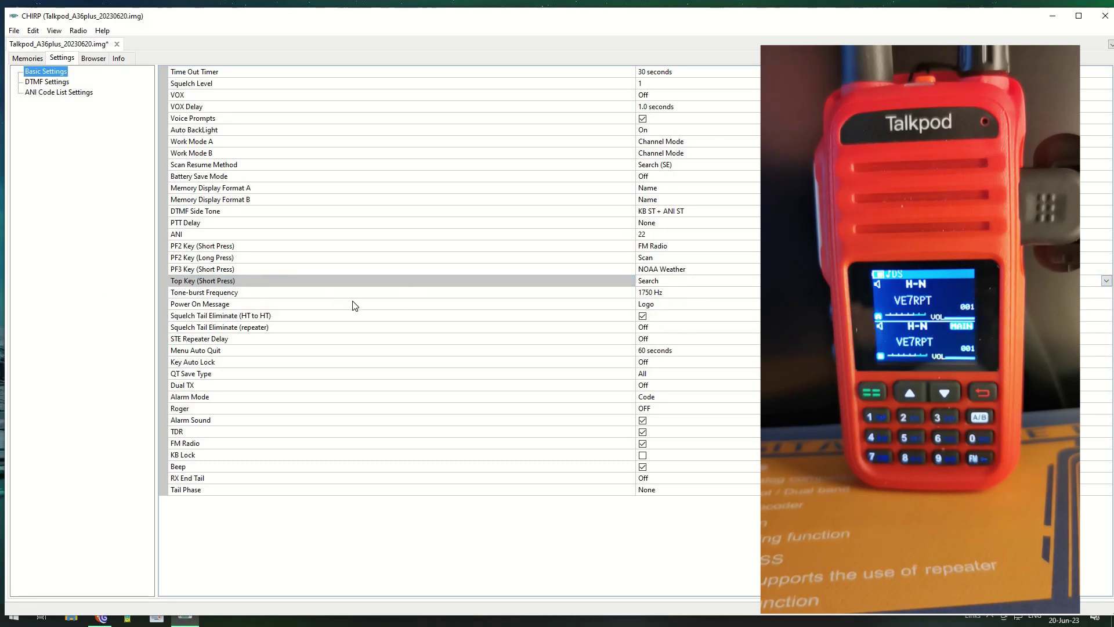
Step: Check the available options for the Power On Message without changing the setting
{"action": "left_click", "coordinate": [688, 303]}
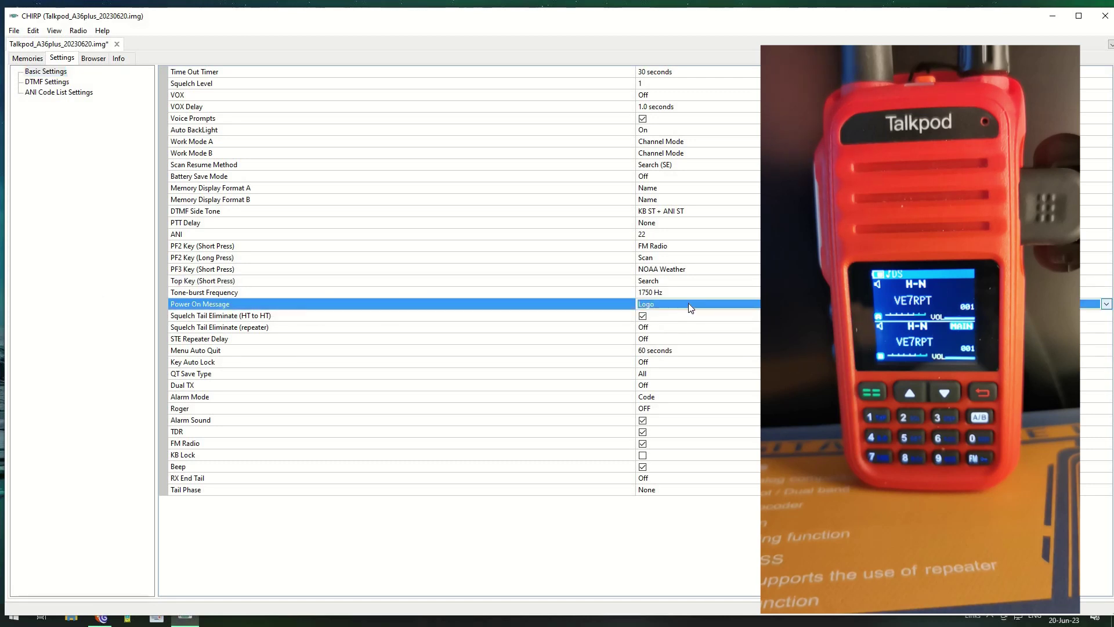
{"action": "left_click", "coordinate": [688, 303]}
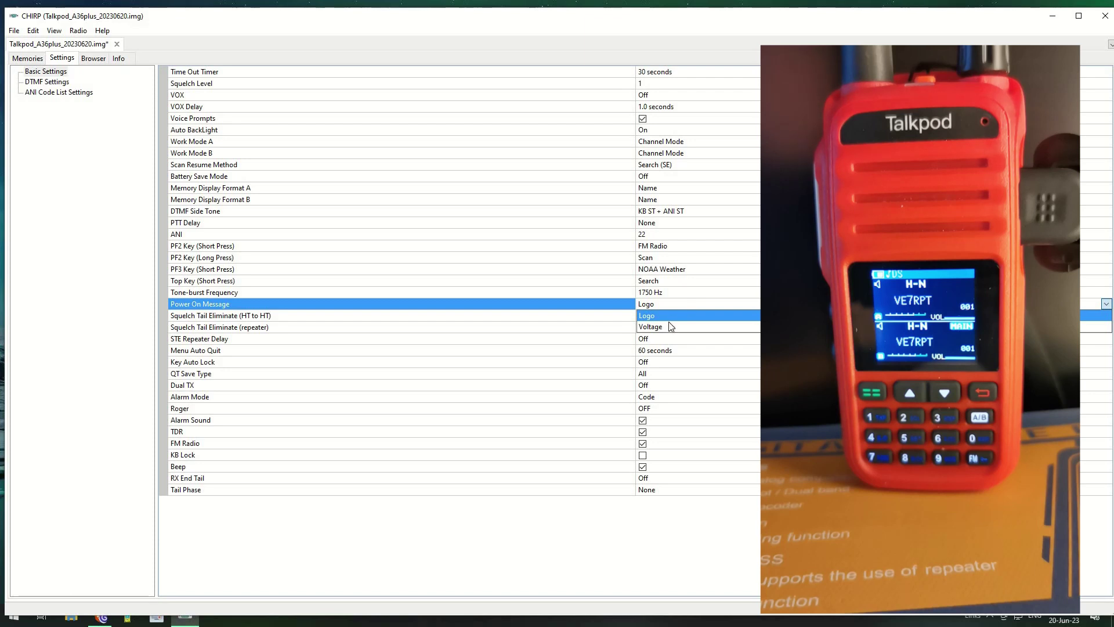
{"action": "left_click", "coordinate": [688, 303]}
{"action": "left_click", "coordinate": [62, 356]}
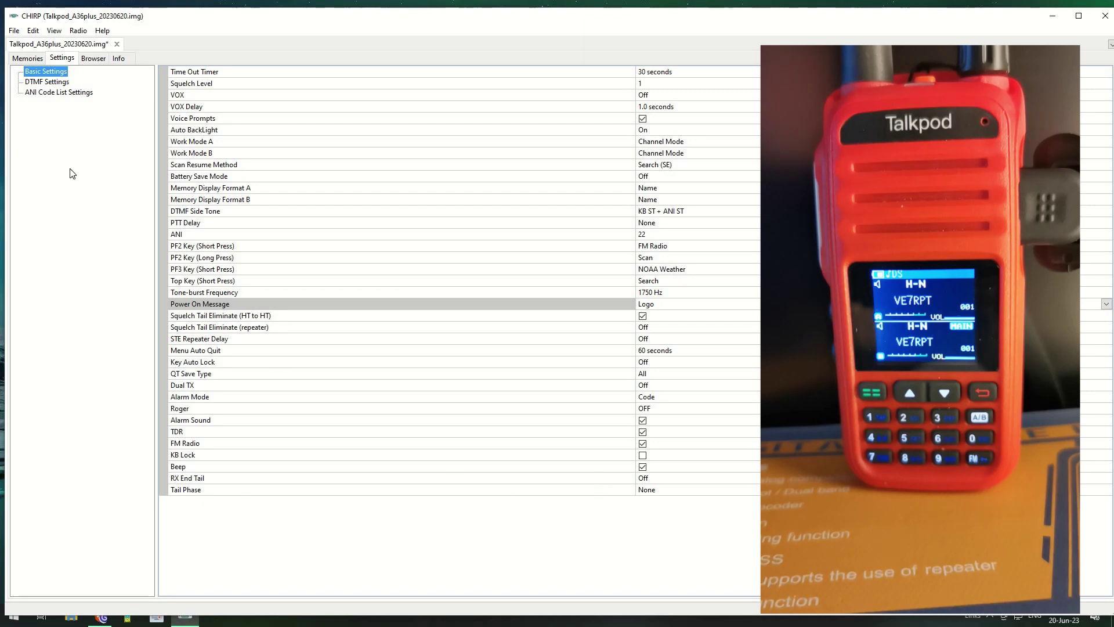
Step: View the DTMF settings and the ANI code list settings
{"action": "left_click", "coordinate": [44, 82]}
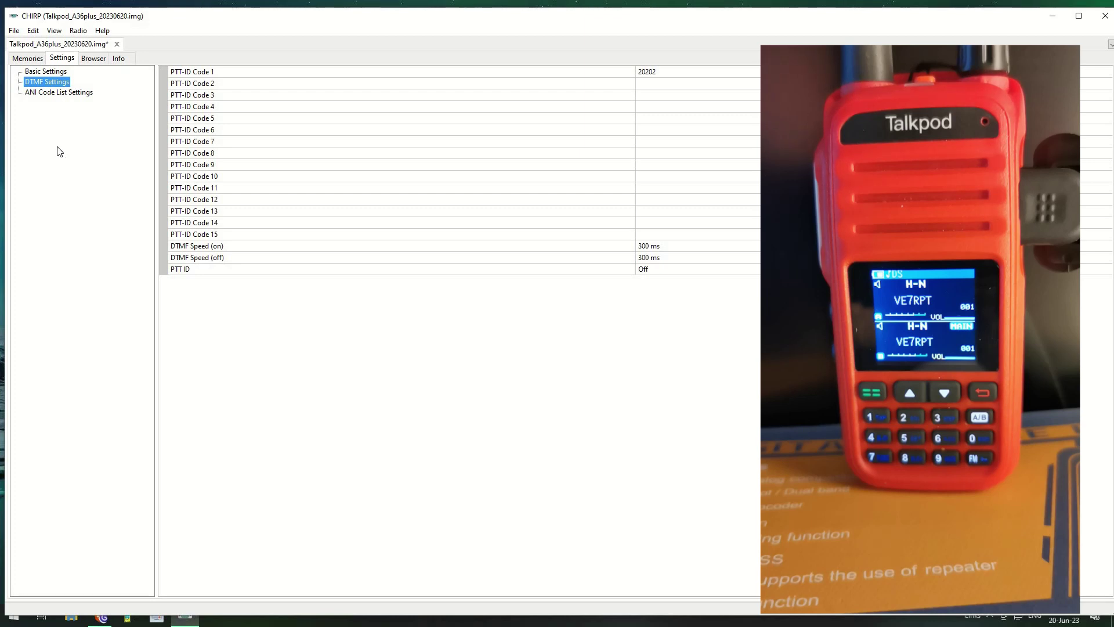
{"action": "left_click", "coordinate": [46, 96]}
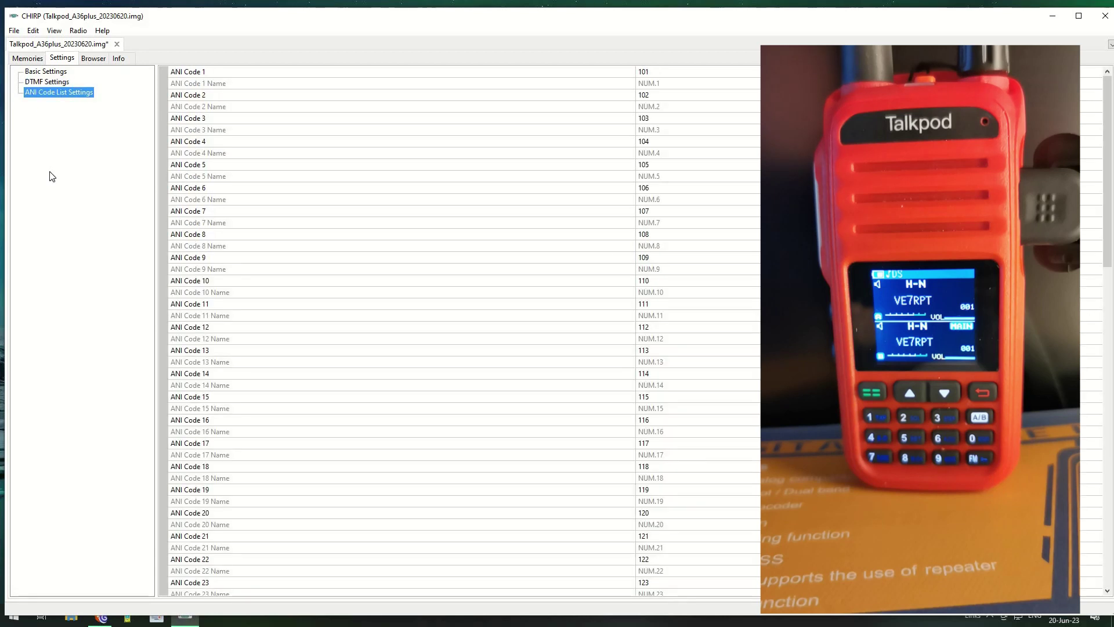
Step: Look through the ANI code list and view the radio's supported feature information
{"action": "scroll", "coordinate": [400, 243], "scroll_direction": "down", "scroll_amount": 20}
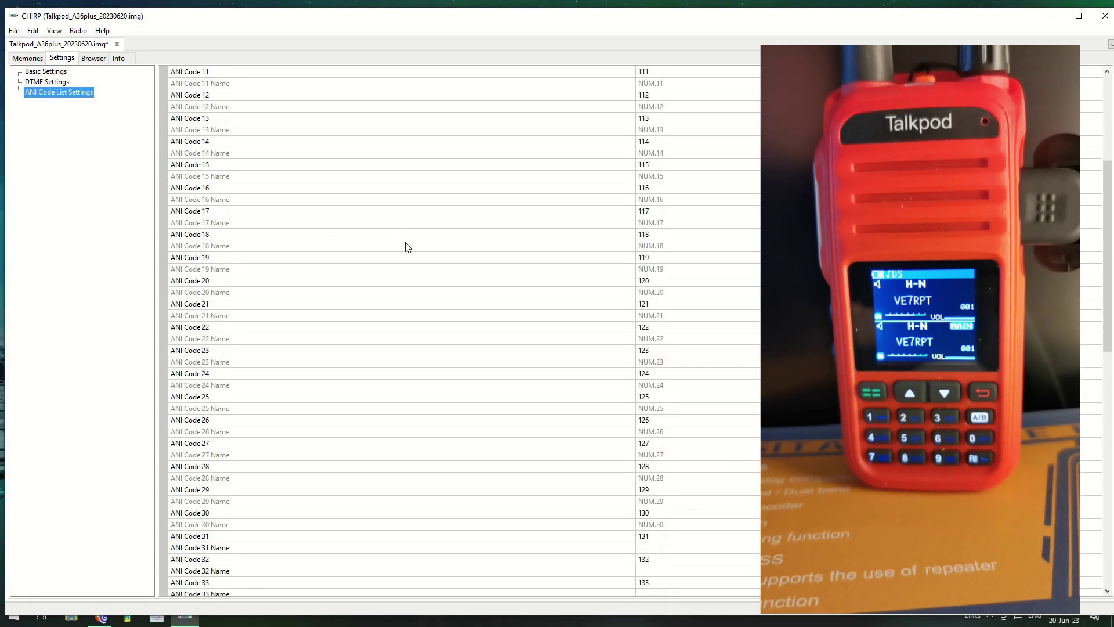
{"action": "scroll", "coordinate": [400, 261], "scroll_direction": "up", "scroll_amount": 20}
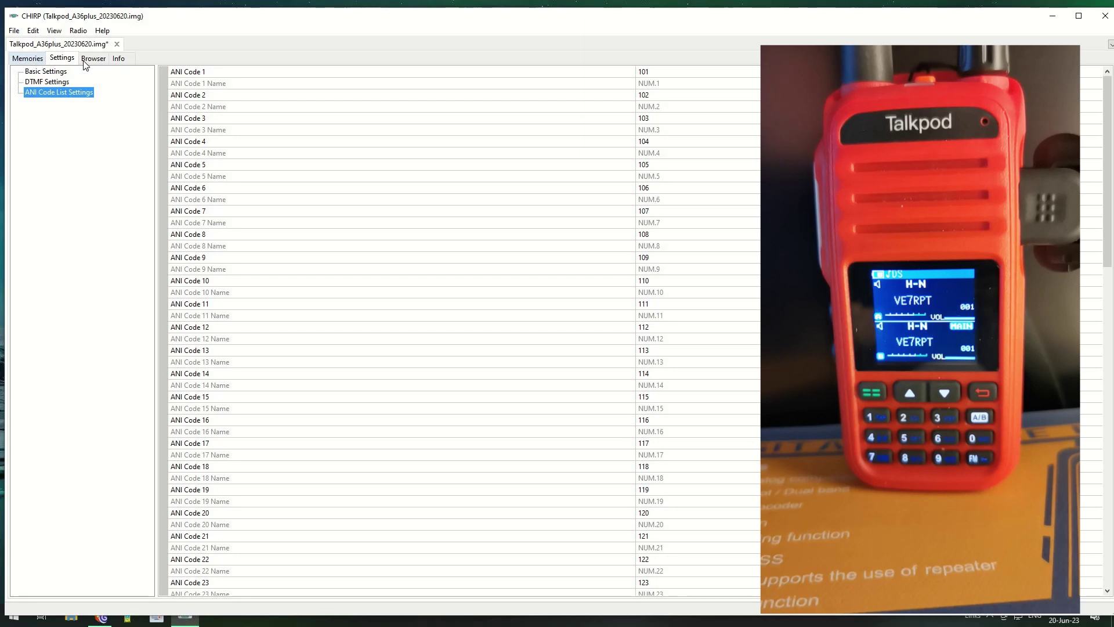
{"action": "left_click", "coordinate": [123, 63]}
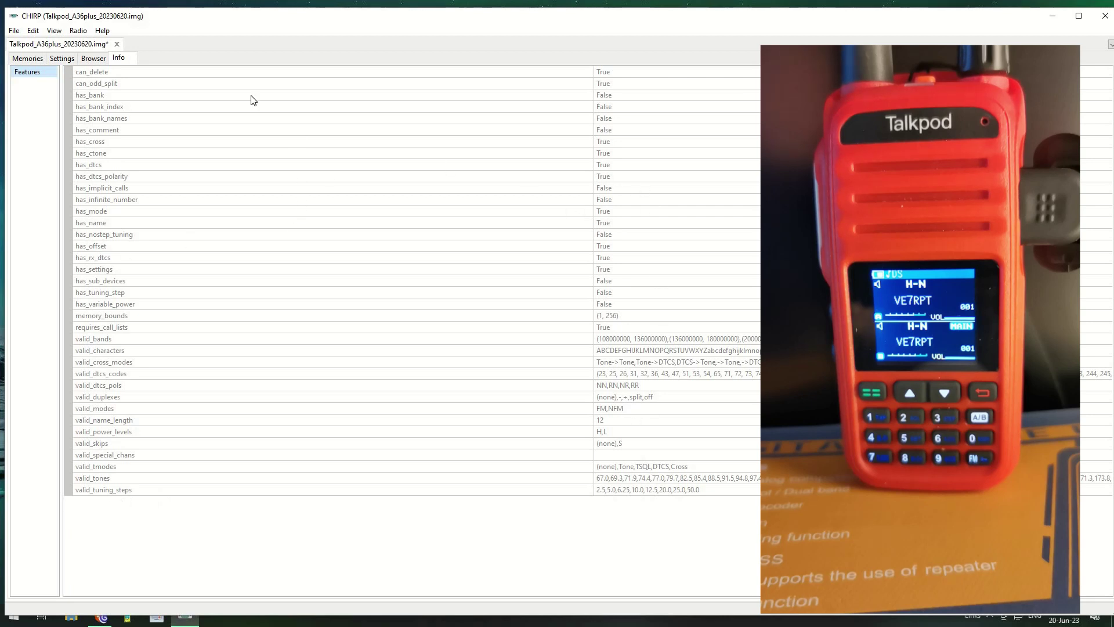
Step: Inspect the raw data of memory entries 0 and 18 in the image browser and collapse the memory branch
{"action": "left_click", "coordinate": [94, 59]}
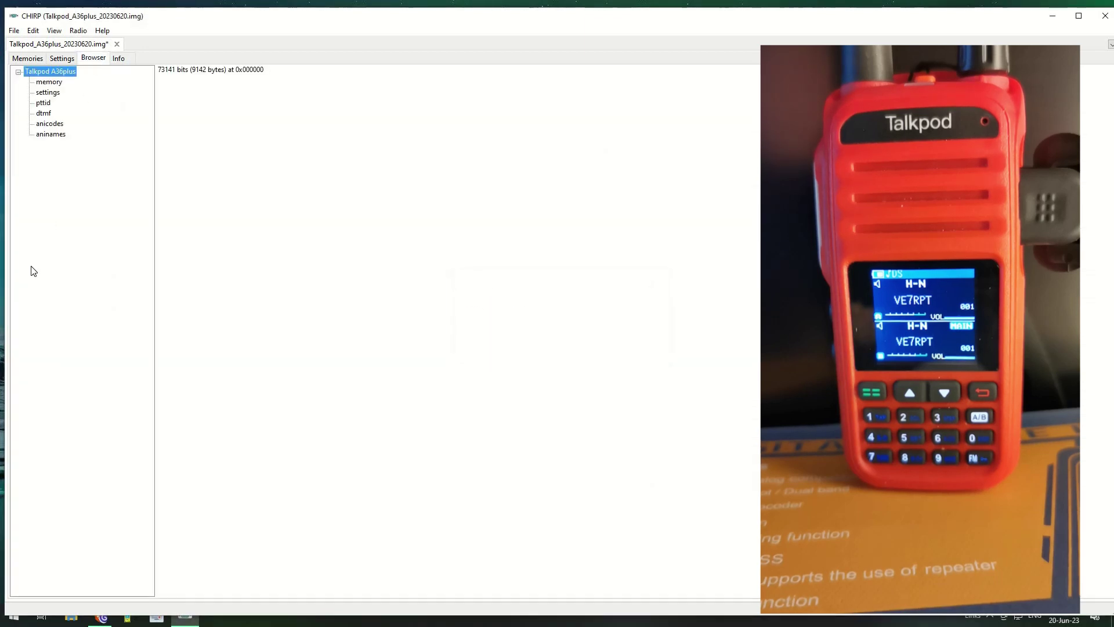
{"action": "double_click", "coordinate": [51, 81]}
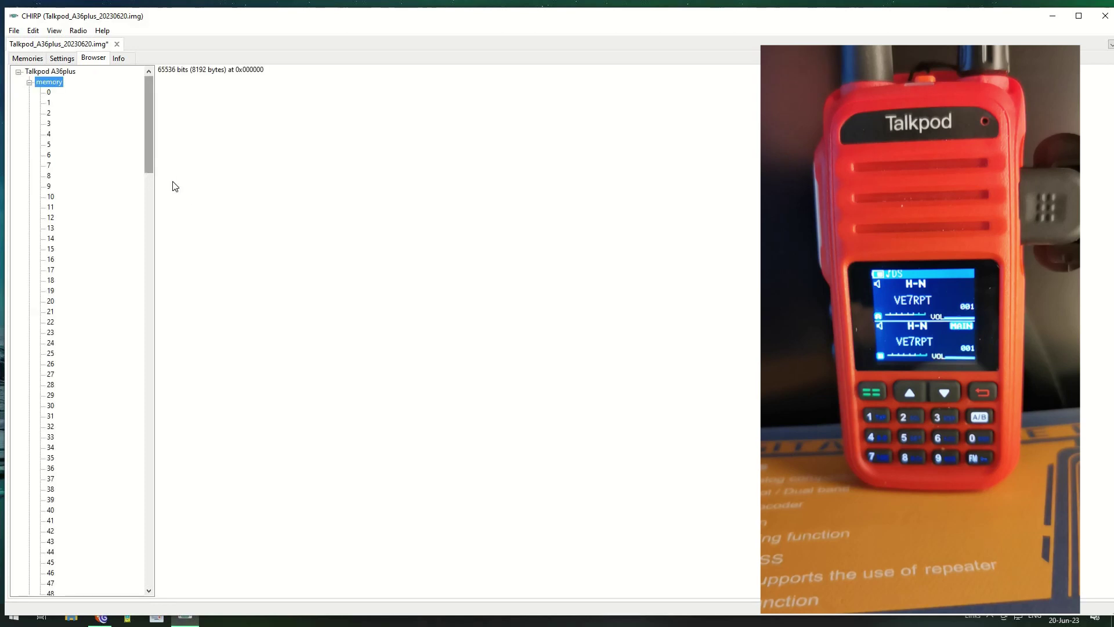
{"action": "left_click", "coordinate": [49, 93]}
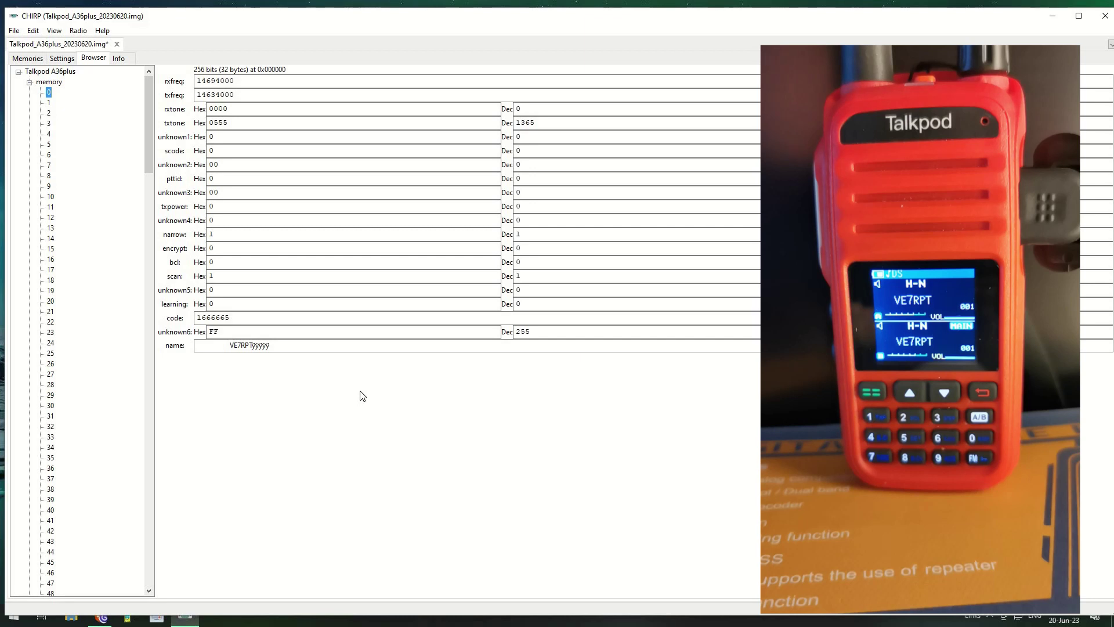
{"action": "left_click", "coordinate": [50, 280]}
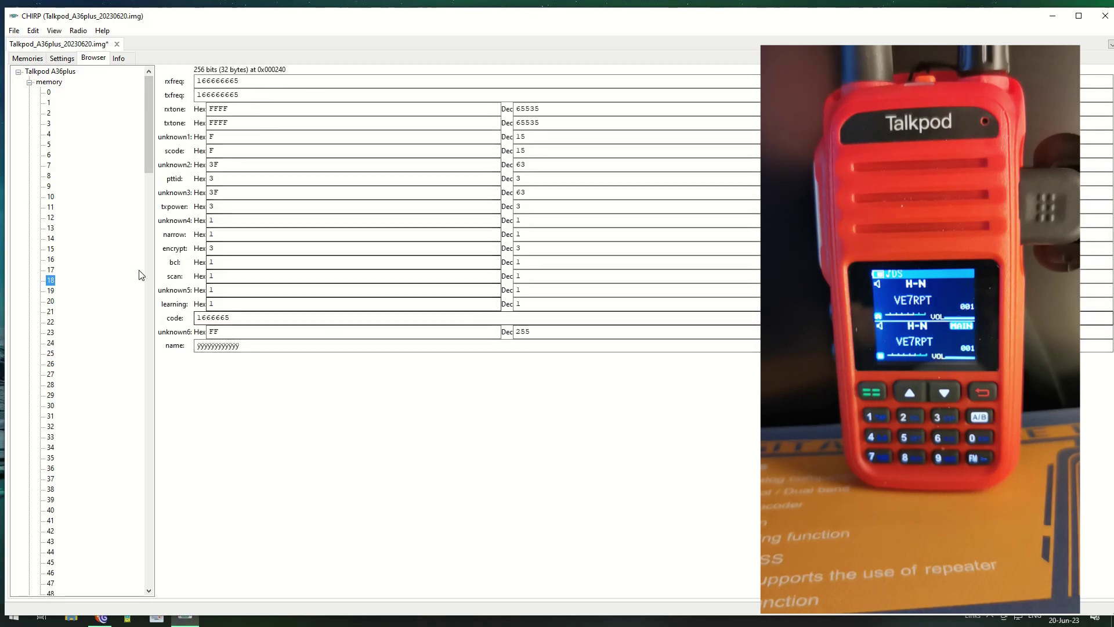
{"action": "left_click", "coordinate": [29, 82]}
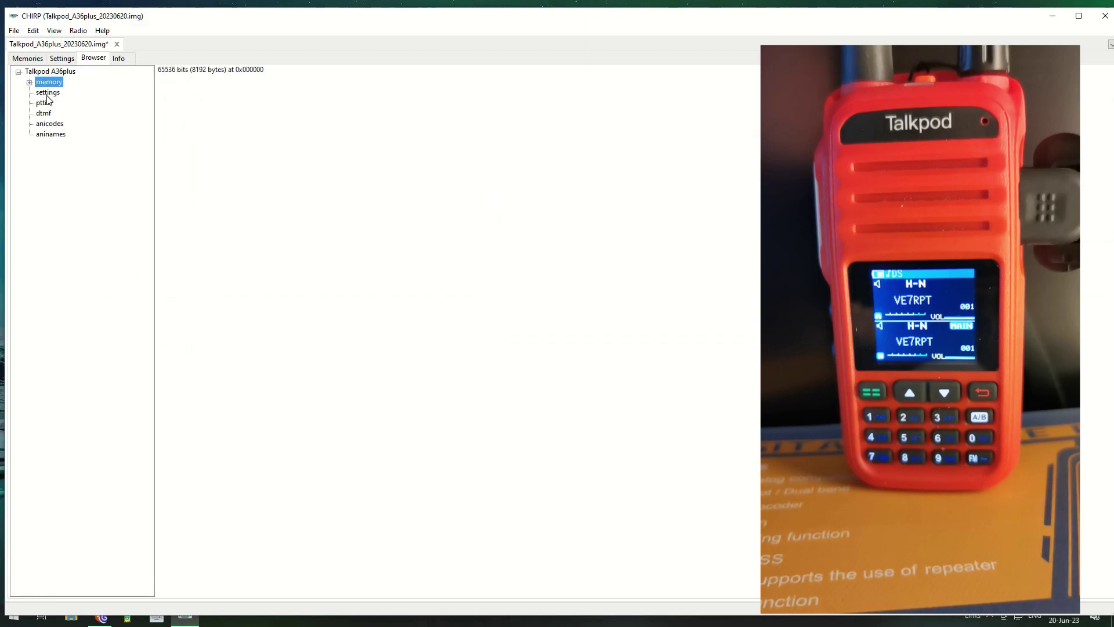
Step: Examine the raw hex and decimal values of the settings block in the image browser from start to end
{"action": "left_click", "coordinate": [46, 92]}
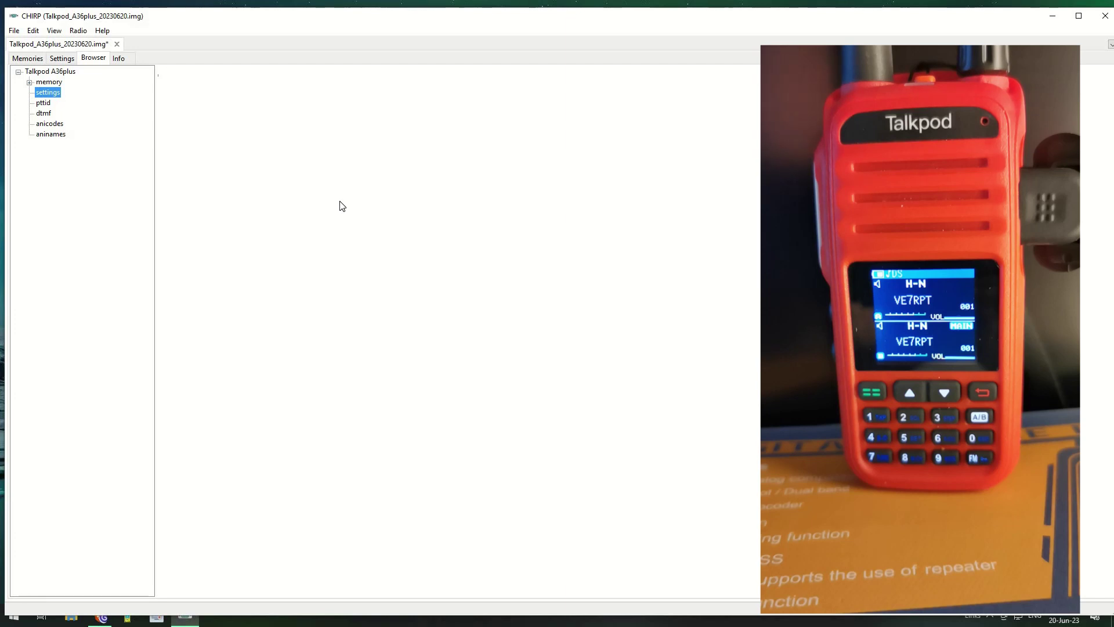
{"action": "left_click", "coordinate": [62, 59]}
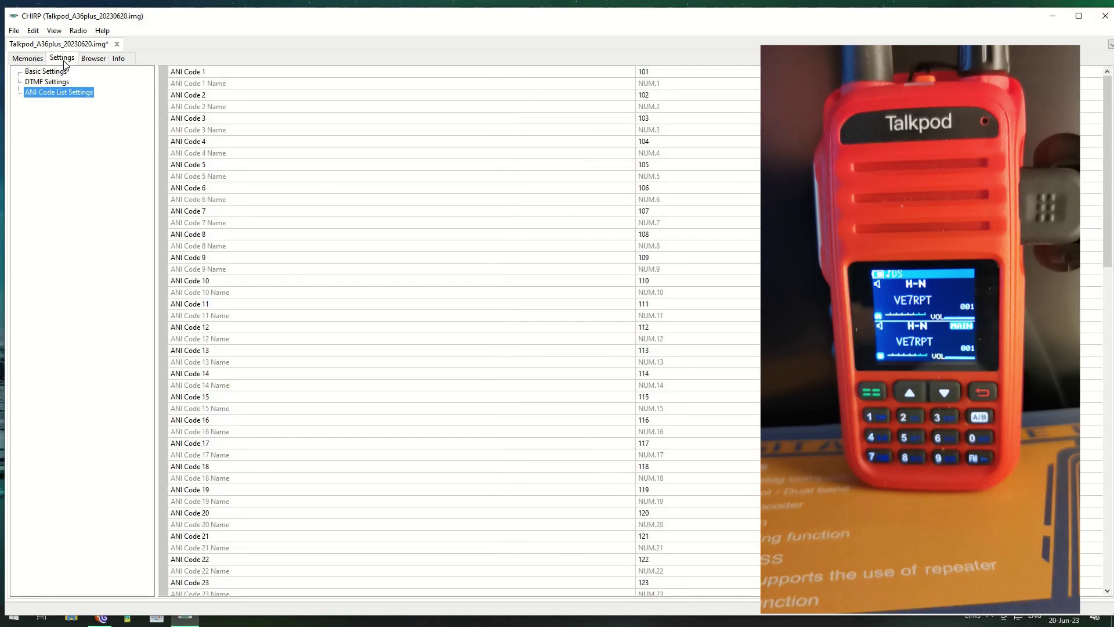
{"action": "left_click", "coordinate": [94, 58]}
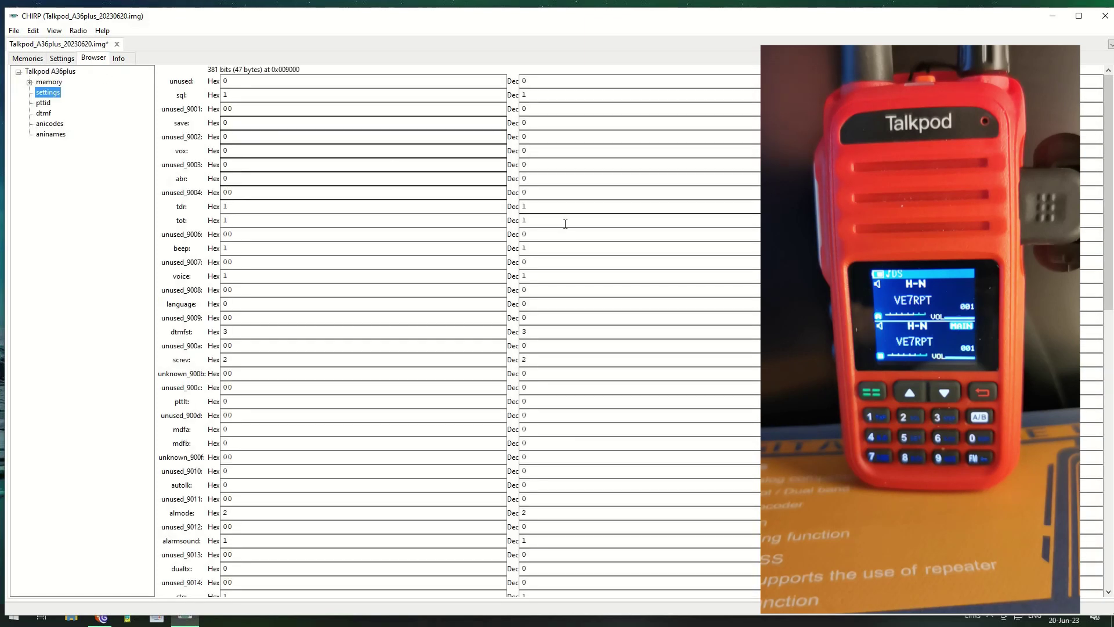
{"action": "scroll", "coordinate": [565, 224], "scroll_direction": "down", "scroll_amount": 10}
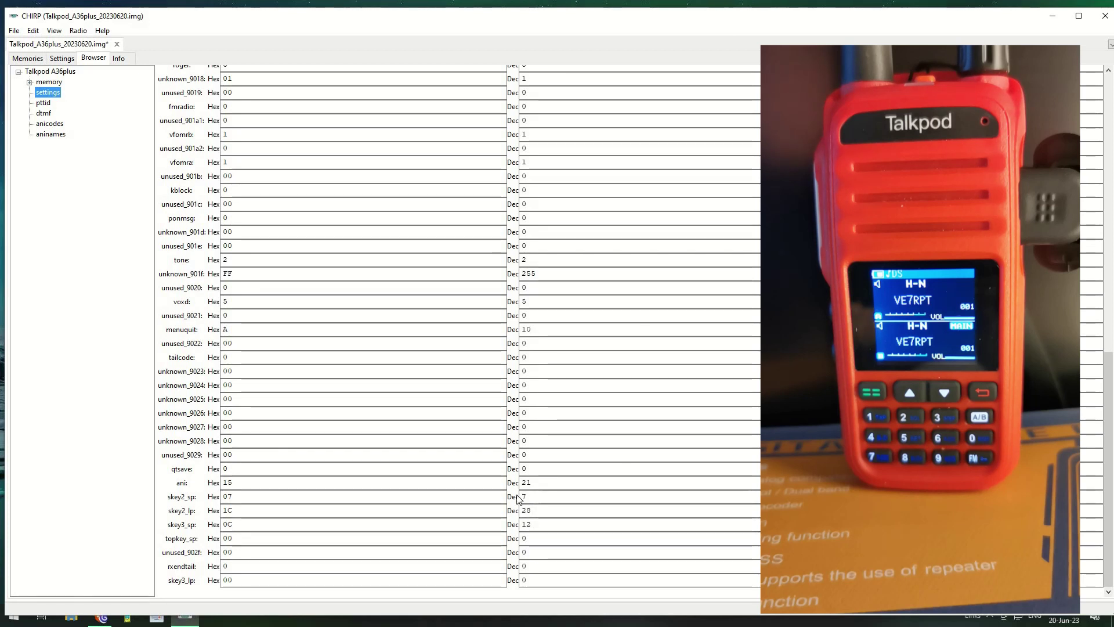
{"action": "scroll", "coordinate": [559, 499], "scroll_direction": "up", "scroll_amount": 8}
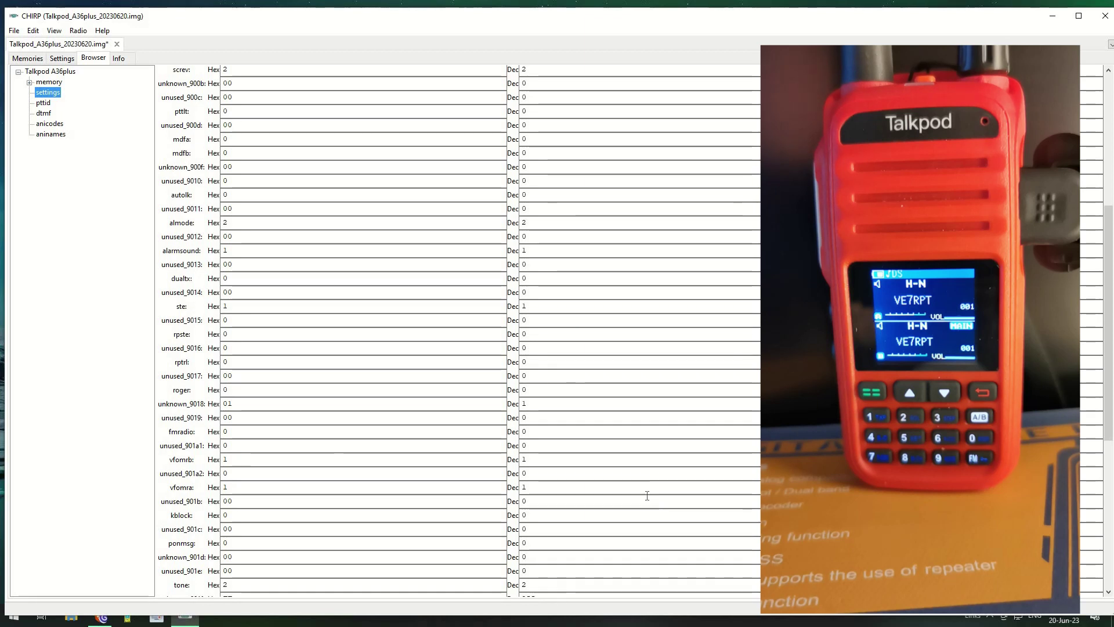
{"action": "scroll", "coordinate": [648, 496], "scroll_direction": "up", "scroll_amount": 7}
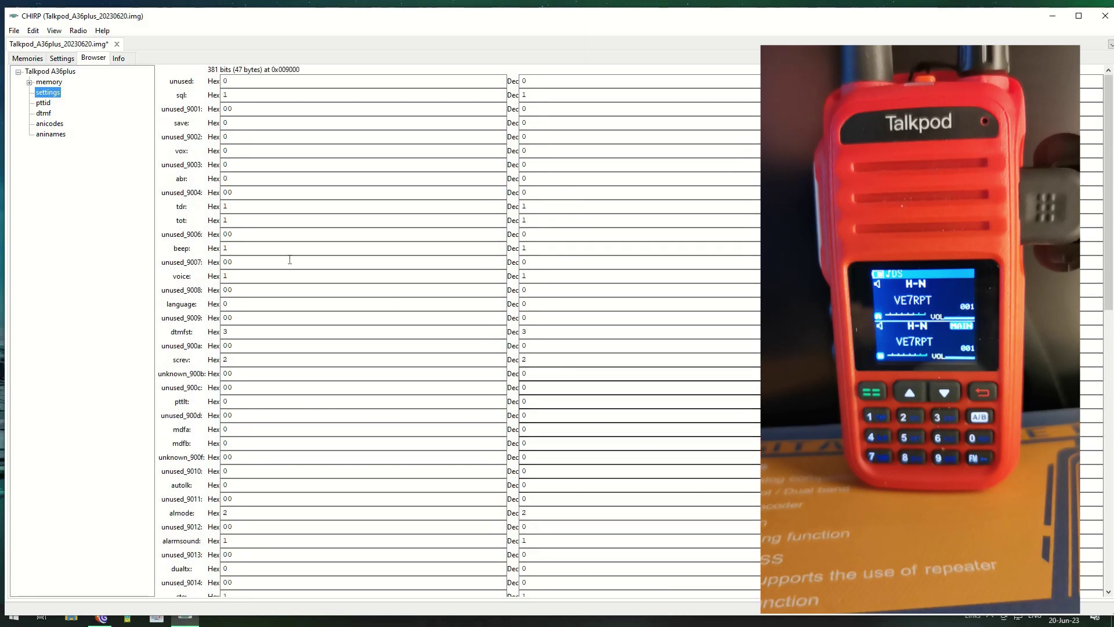
Step: Return to the radio's editable settings and view the basic settings group
{"action": "left_click", "coordinate": [60, 59]}
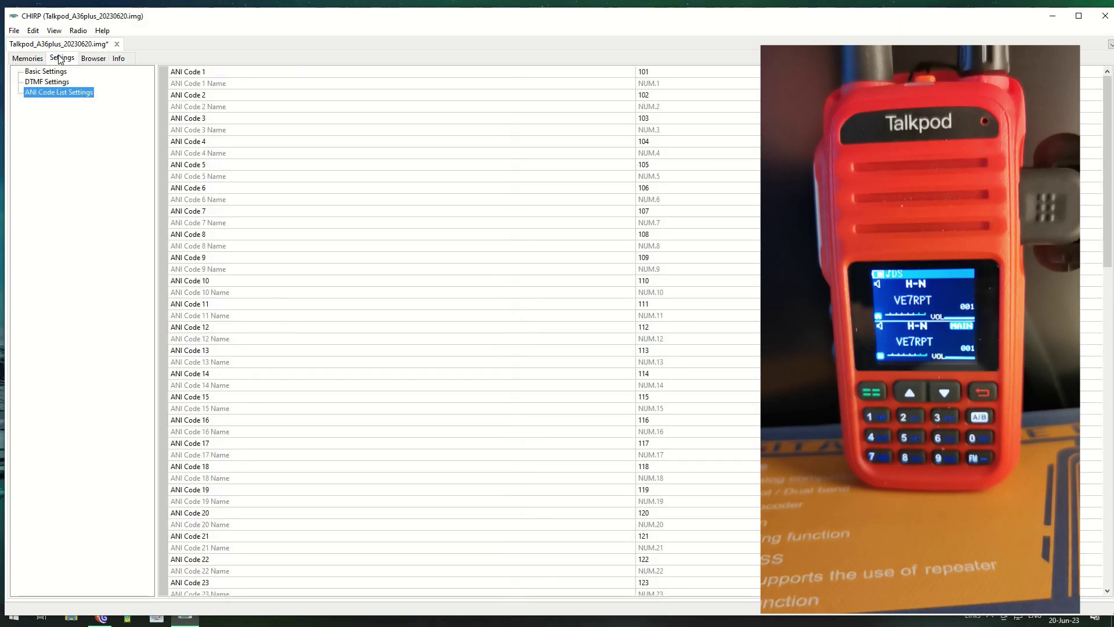
{"action": "left_click", "coordinate": [44, 85]}
{"action": "left_click", "coordinate": [43, 93]}
{"action": "left_click", "coordinate": [51, 71]}
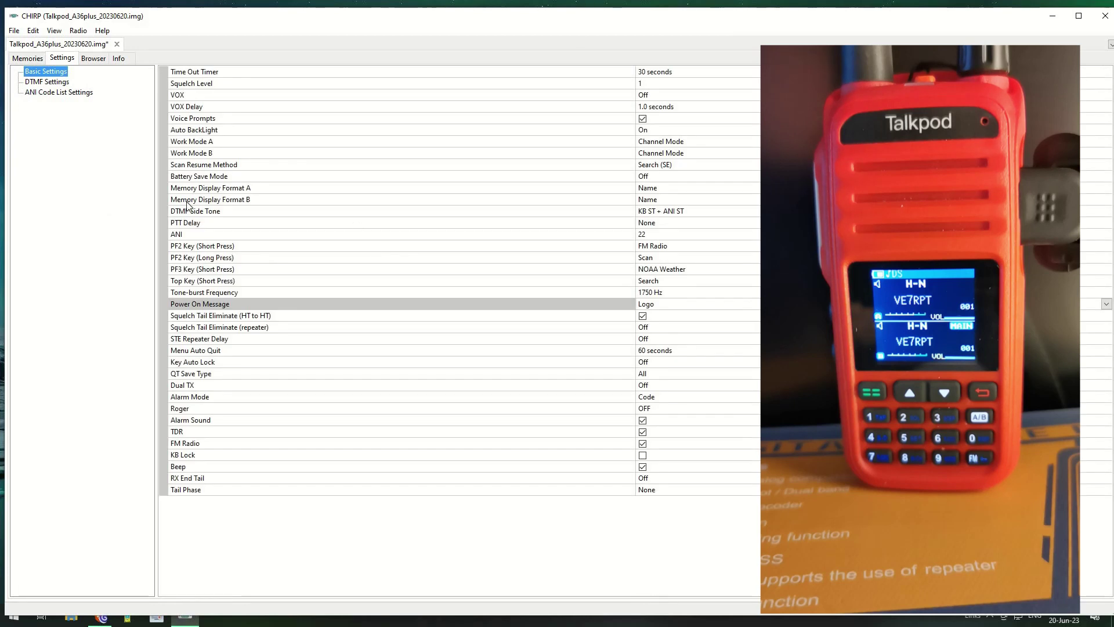
Step: Start a RepeaterBook query from the memories list for British Columbia, Canada, with "vANCOUVER" as the location filter
{"action": "left_click", "coordinate": [25, 61]}
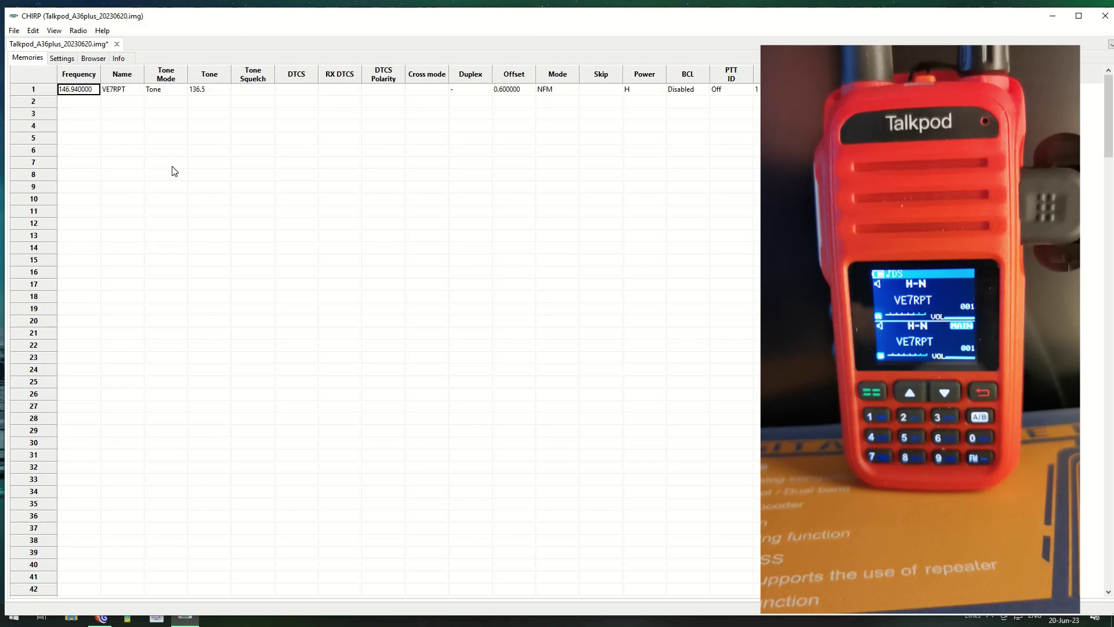
{"action": "left_click", "coordinate": [77, 31]}
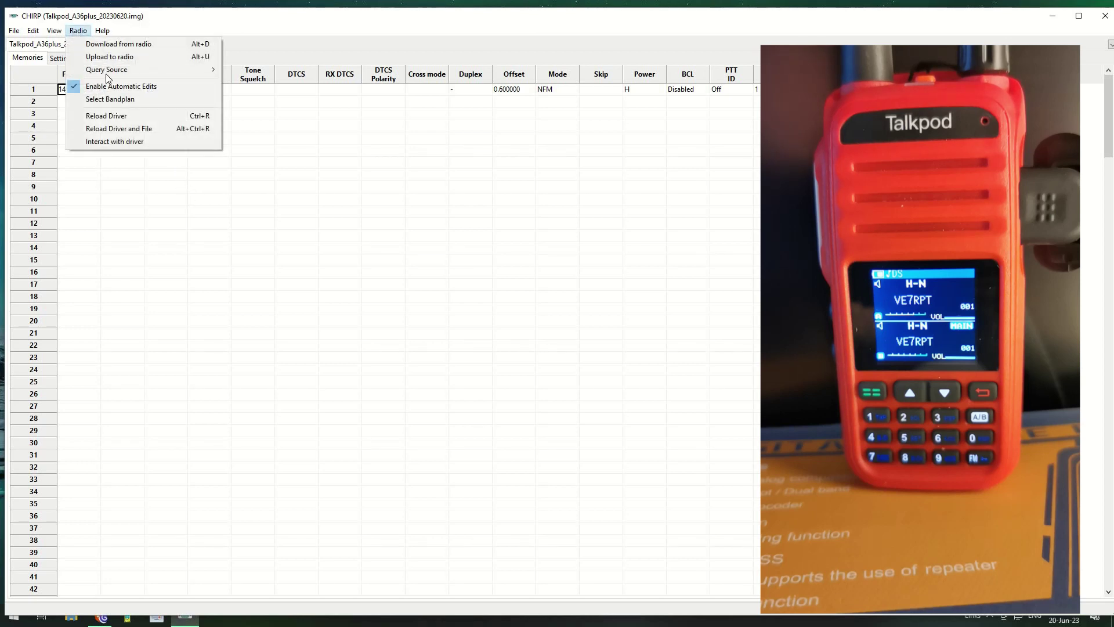
{"action": "mouse_move", "coordinate": [219, 75]}
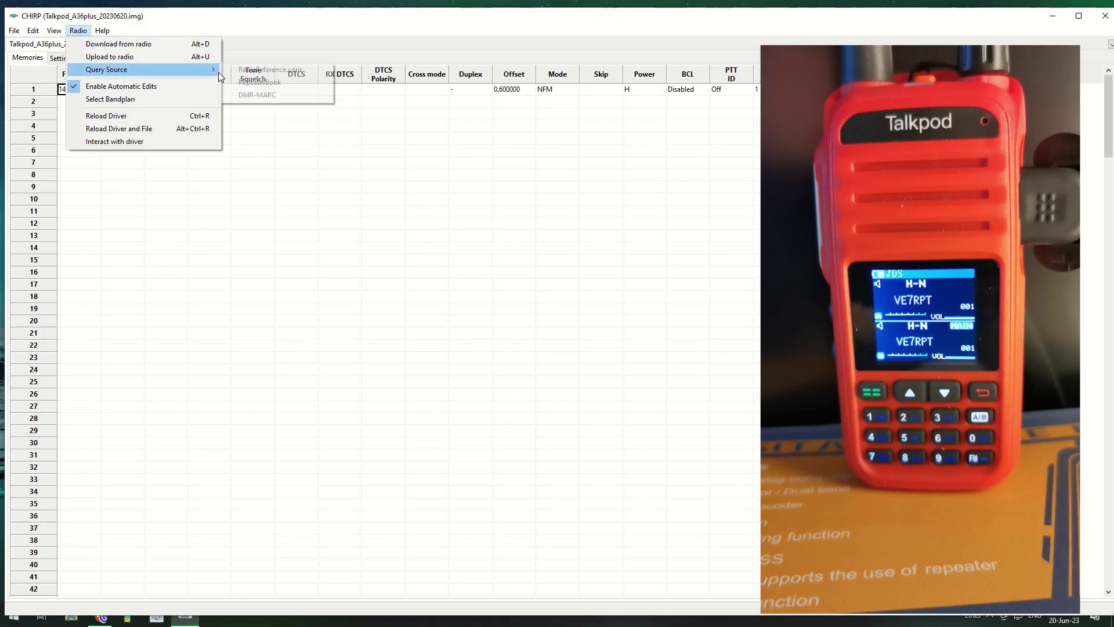
{"action": "left_click", "coordinate": [288, 87]}
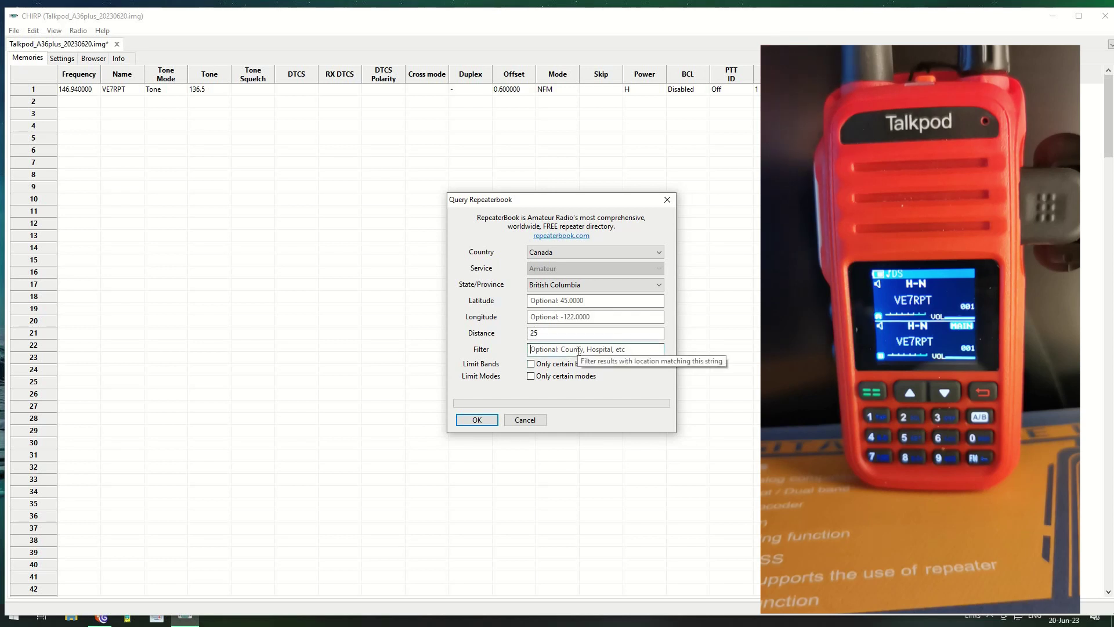
{"action": "type", "text": "vANCOUVER"}
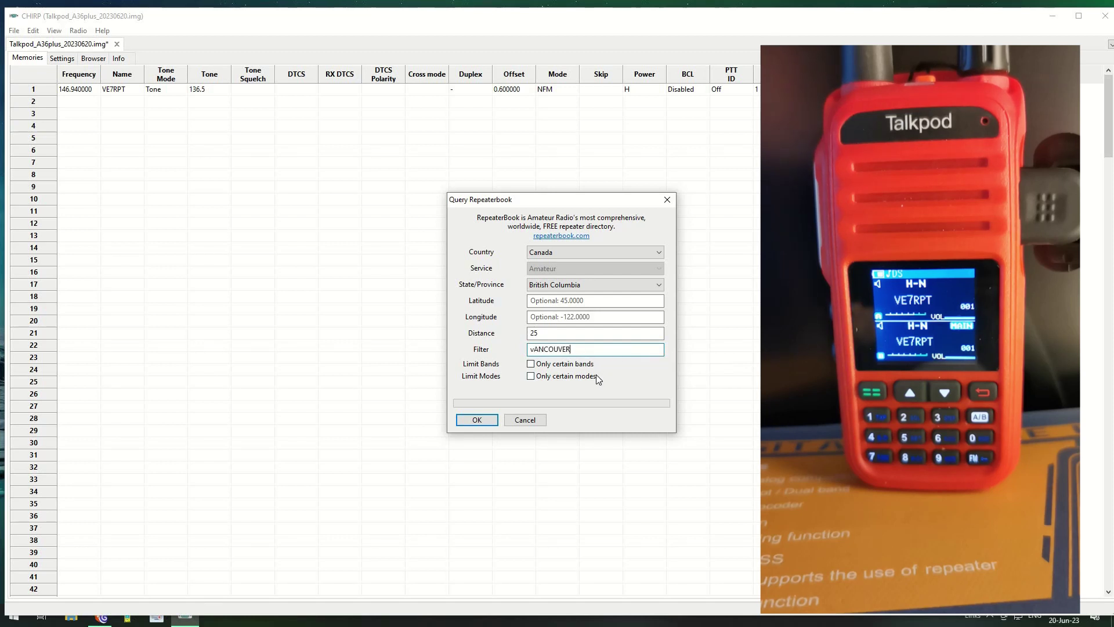
Step: Limit the query to the 2 meter, 1.25 meter and 70 centimeter bands and FM mode, and run it
{"action": "left_click", "coordinate": [531, 365]}
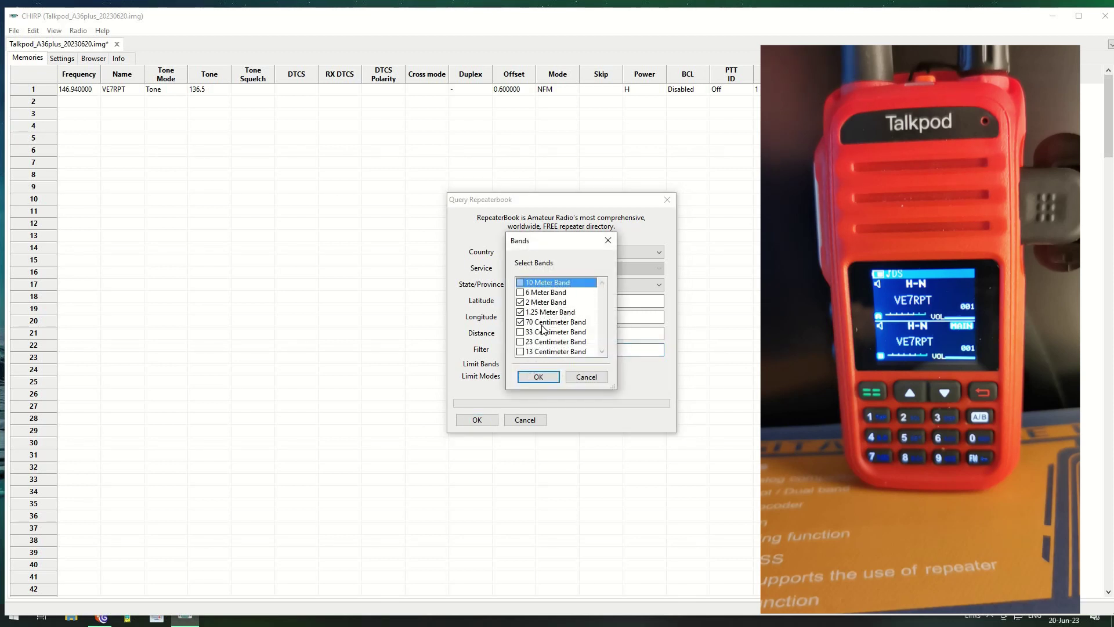
{"action": "left_click", "coordinate": [544, 381]}
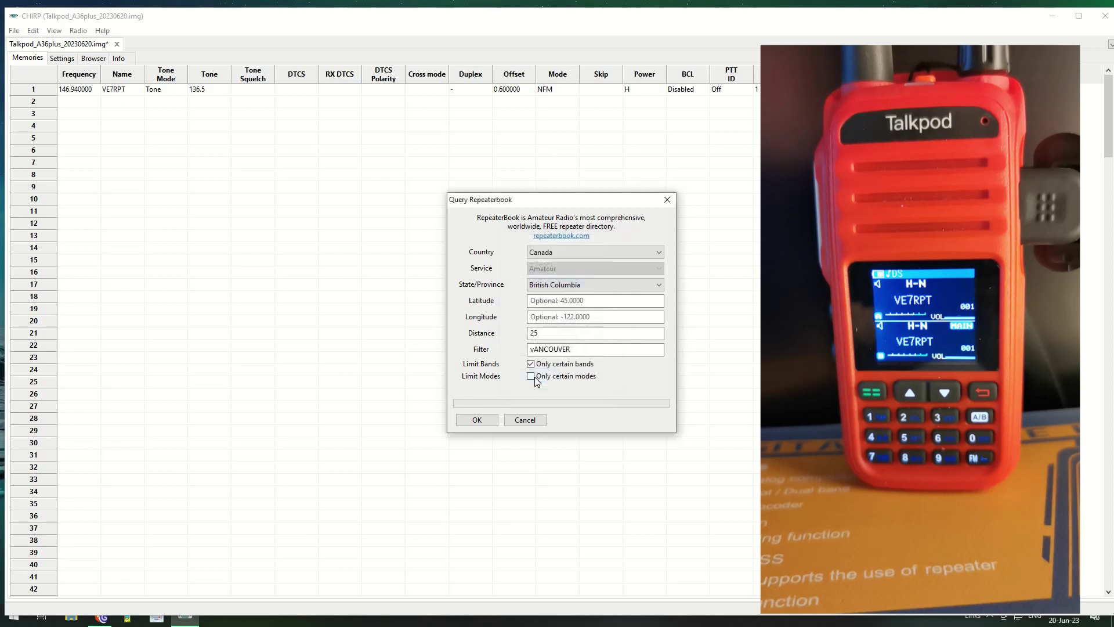
{"action": "key", "text": "space"}
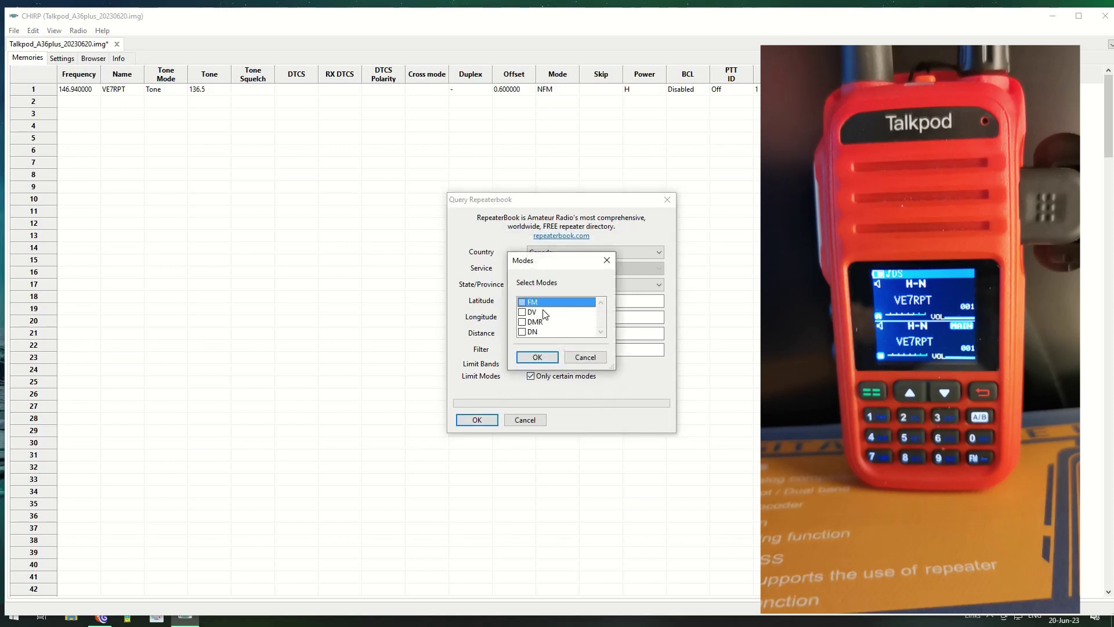
{"action": "left_click", "coordinate": [523, 303]}
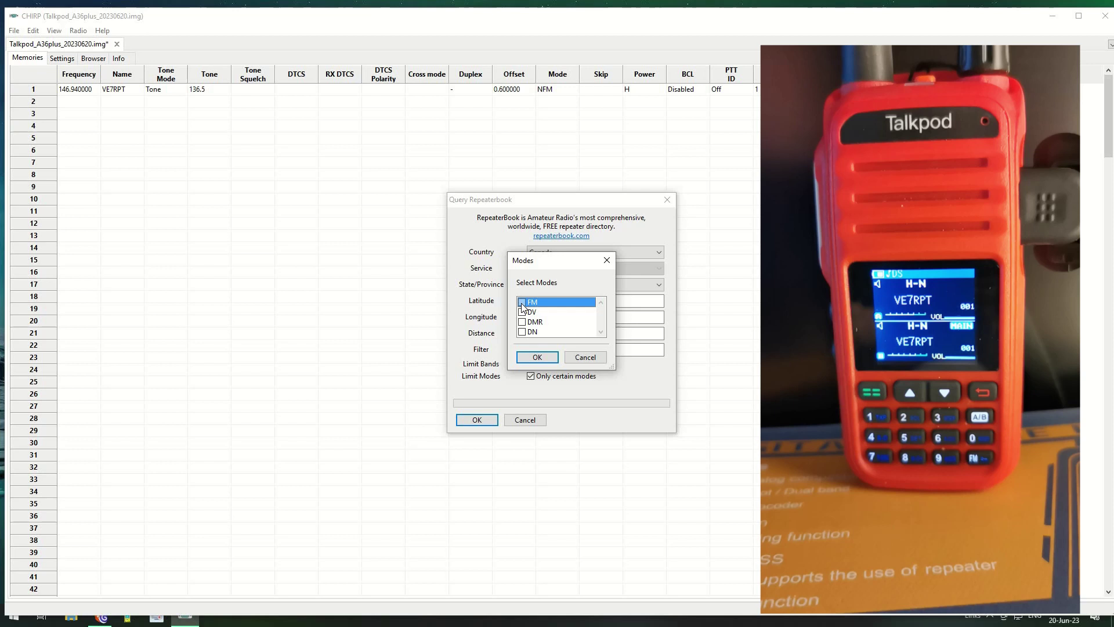
{"action": "left_click", "coordinate": [536, 357]}
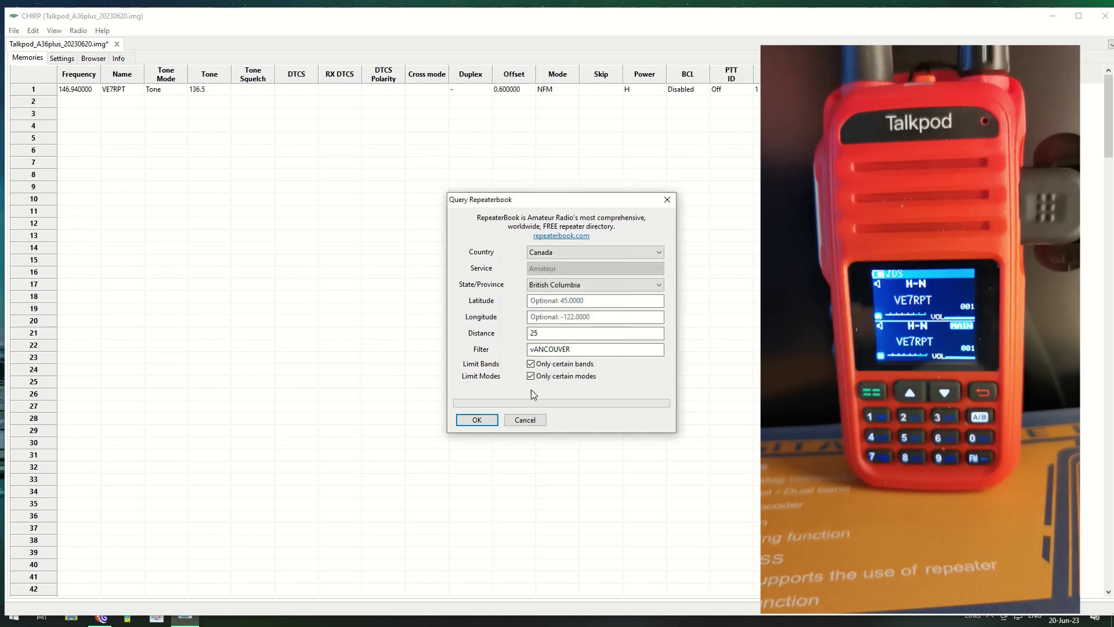
{"action": "left_click", "coordinate": [477, 421]}
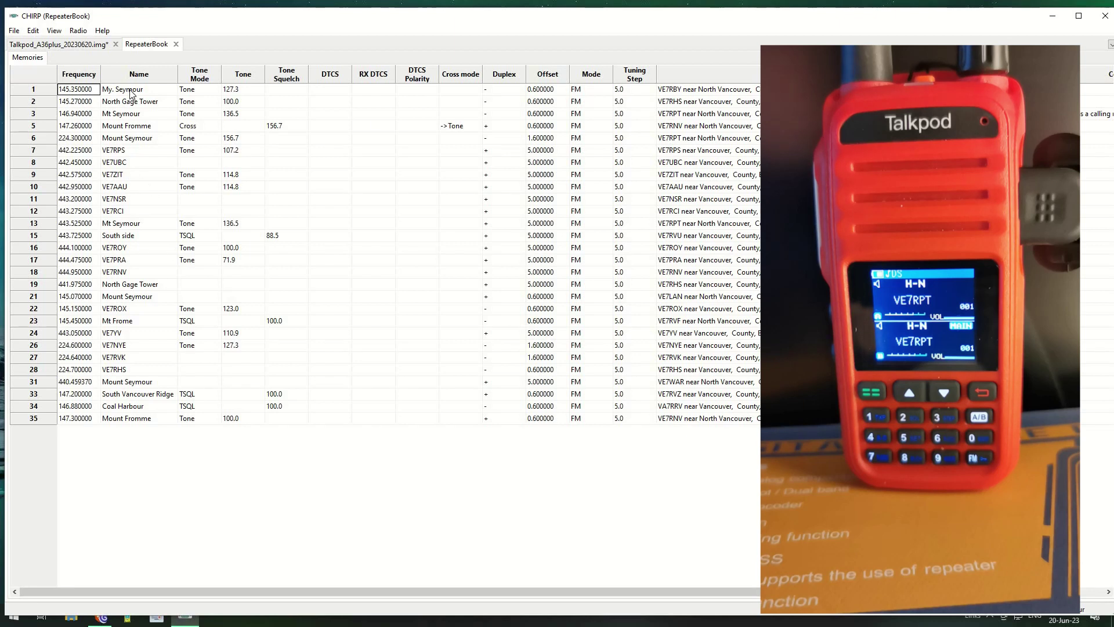
{"action": "left_click", "coordinate": [92, 91]}
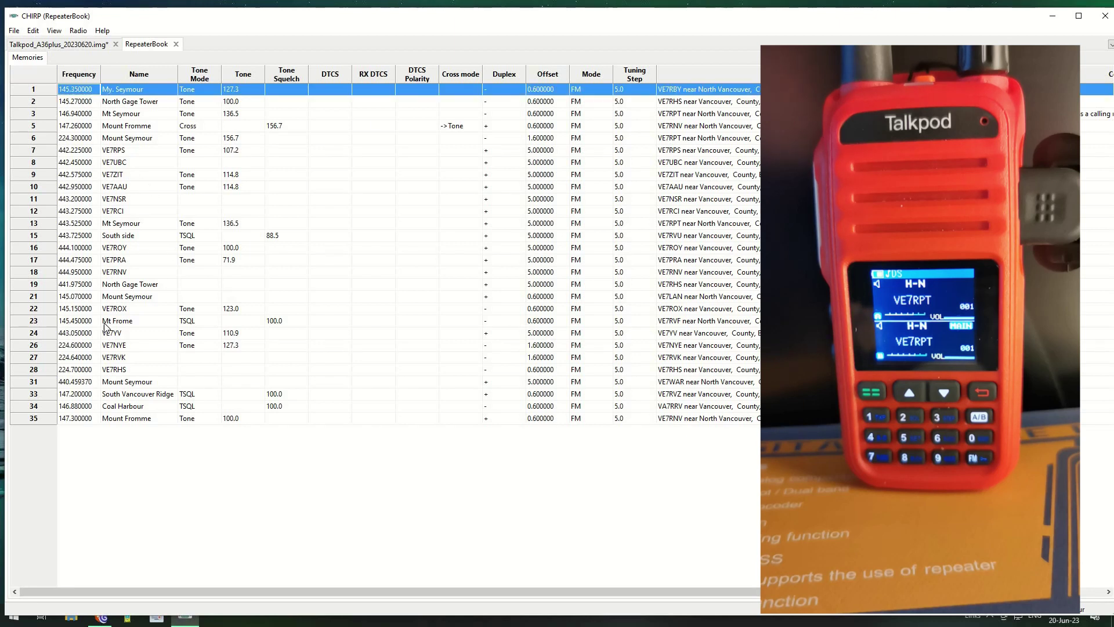
{"action": "left_click", "coordinate": [71, 419], "text": "shift"}
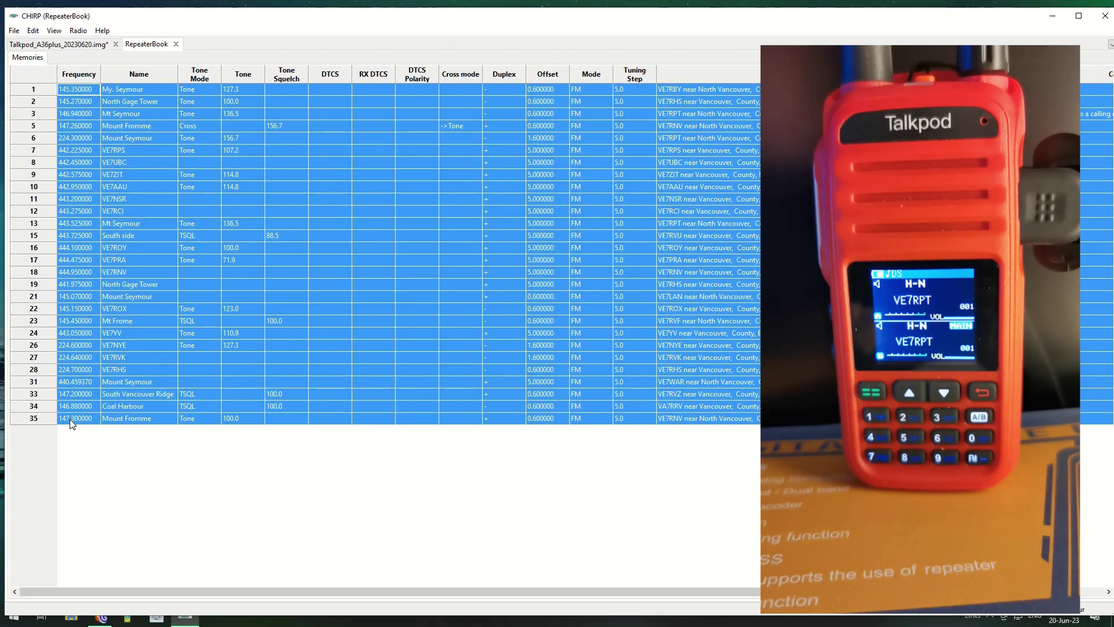
{"action": "right_click", "coordinate": [79, 257]}
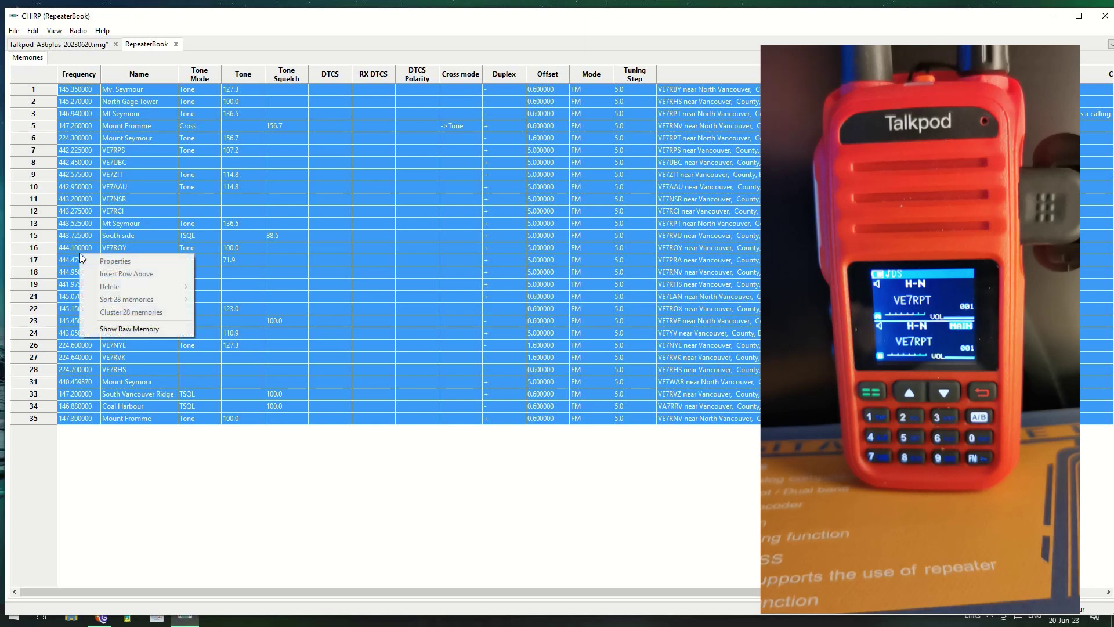
{"action": "left_click", "coordinate": [90, 440]}
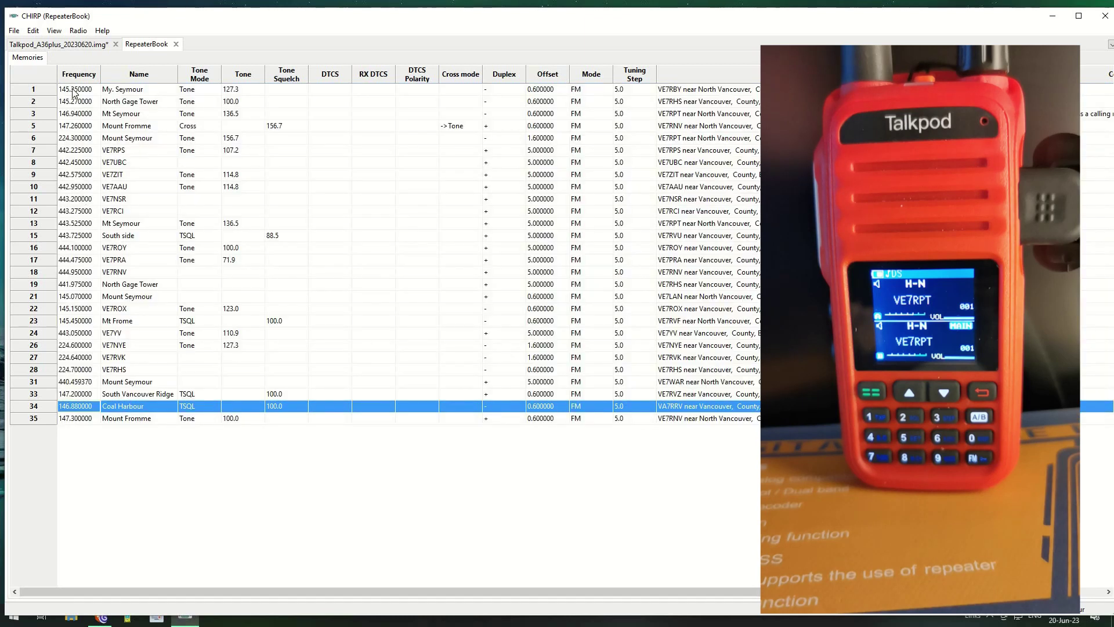
{"action": "left_click", "coordinate": [75, 93]}
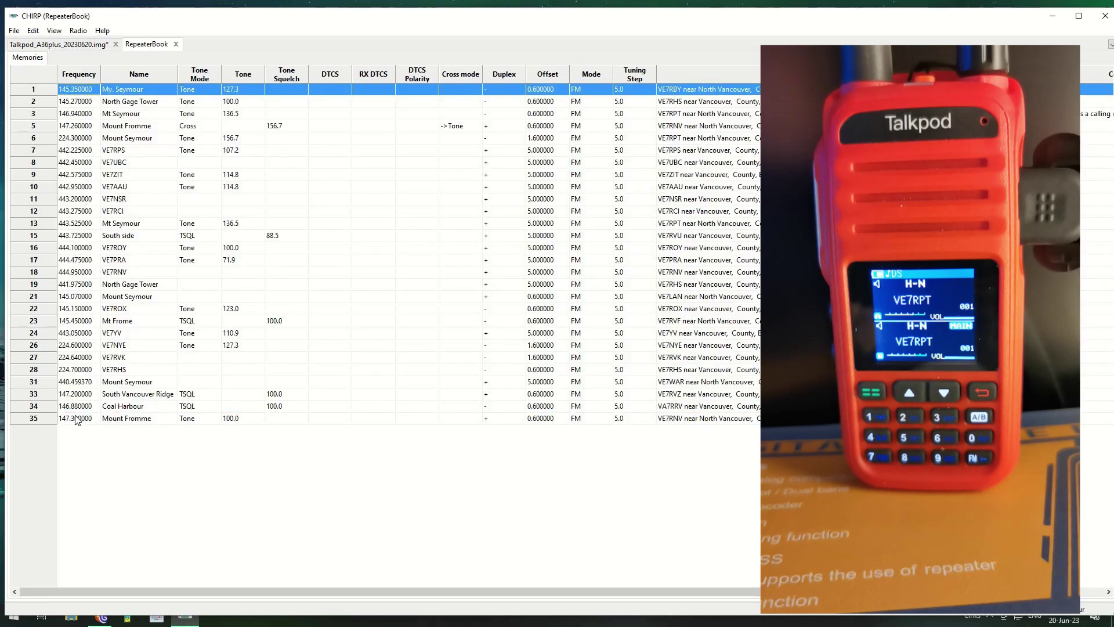
{"action": "key", "text": "ctrl+a"}
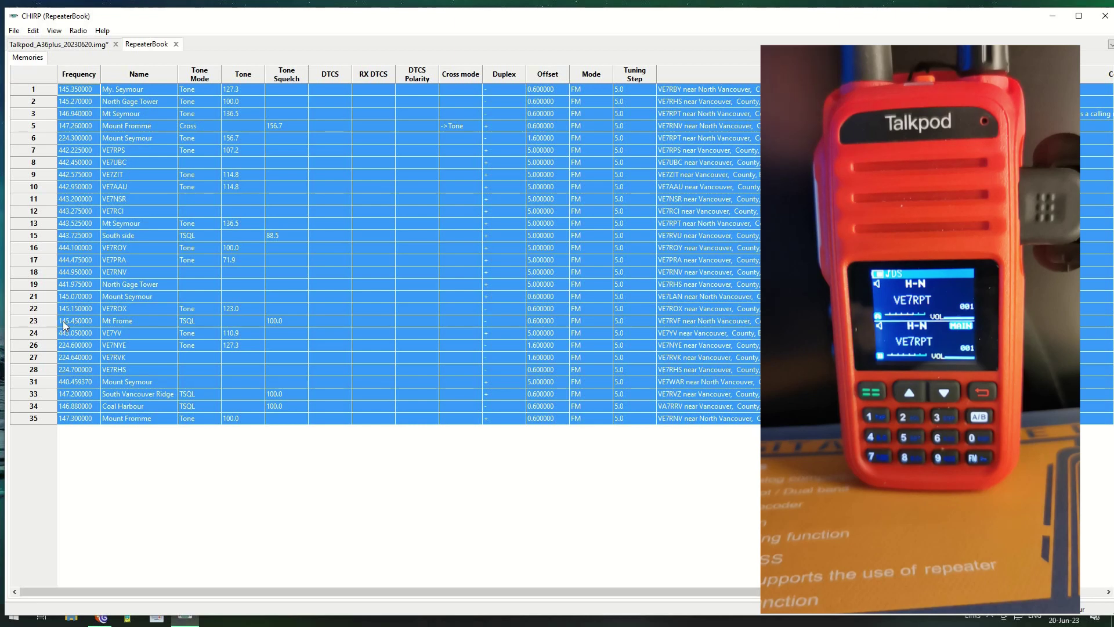
{"action": "left_click", "coordinate": [76, 46]}
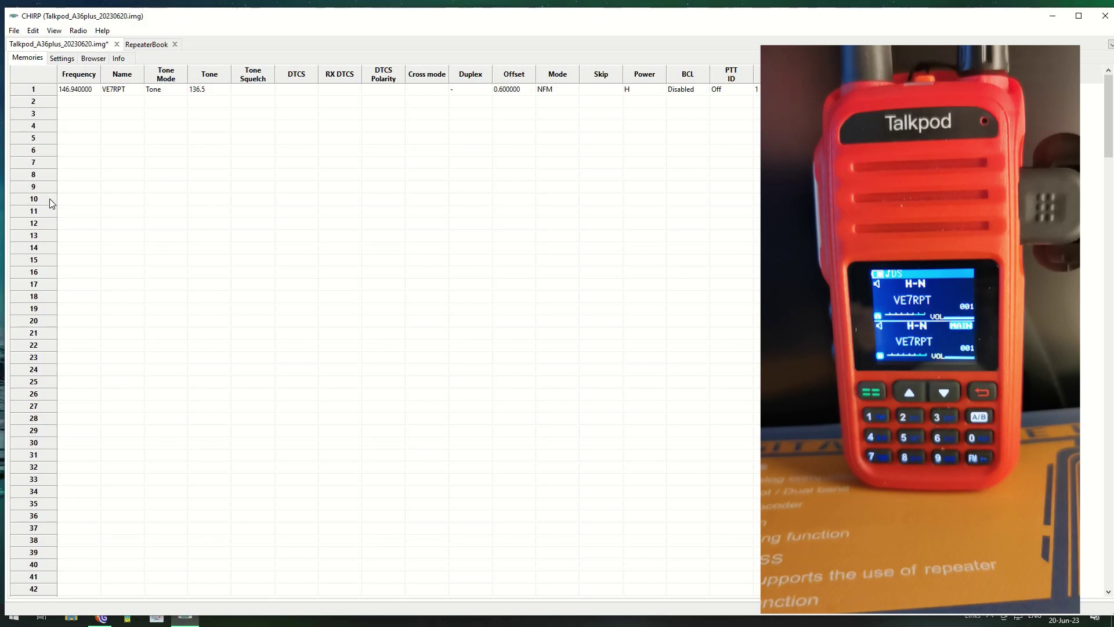
{"action": "left_click", "coordinate": [74, 200]}
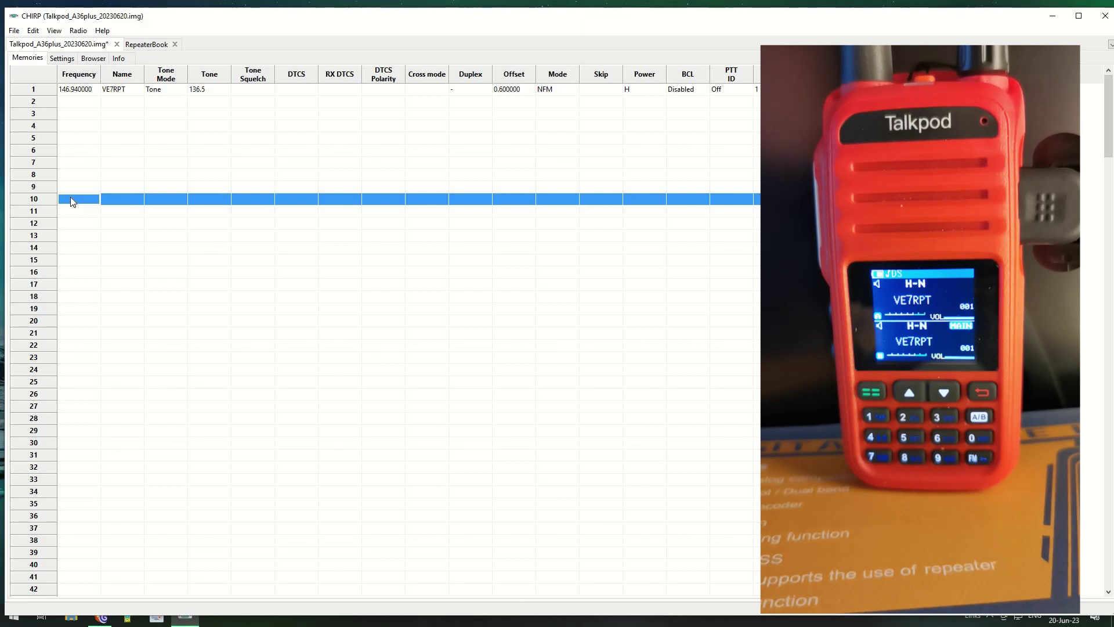
{"action": "left_click", "coordinate": [149, 262]}
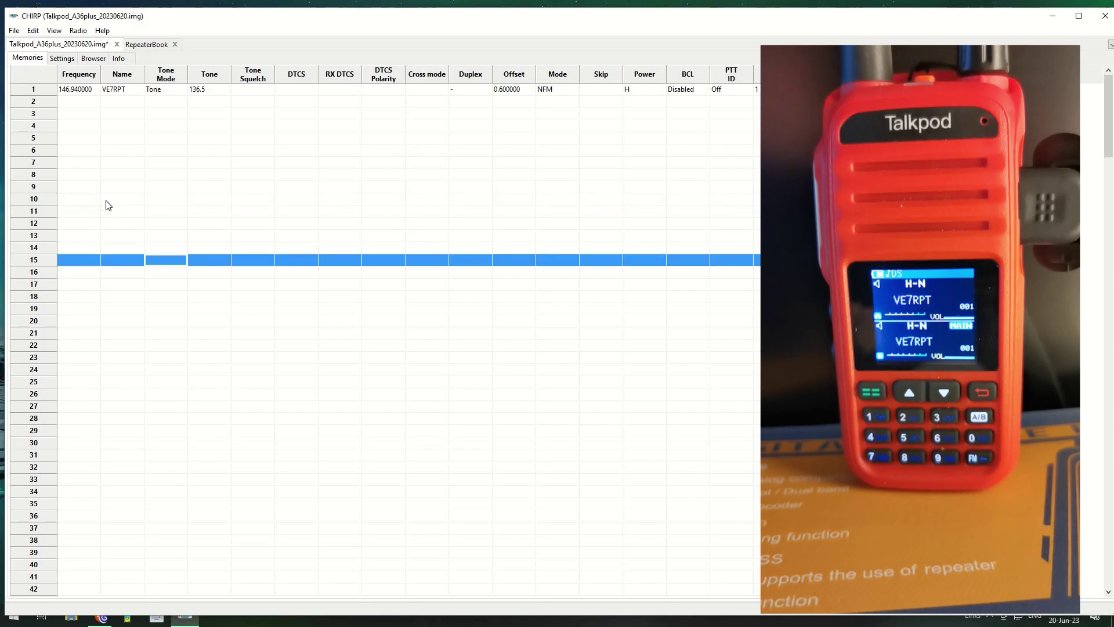
{"action": "left_click", "coordinate": [68, 203]}
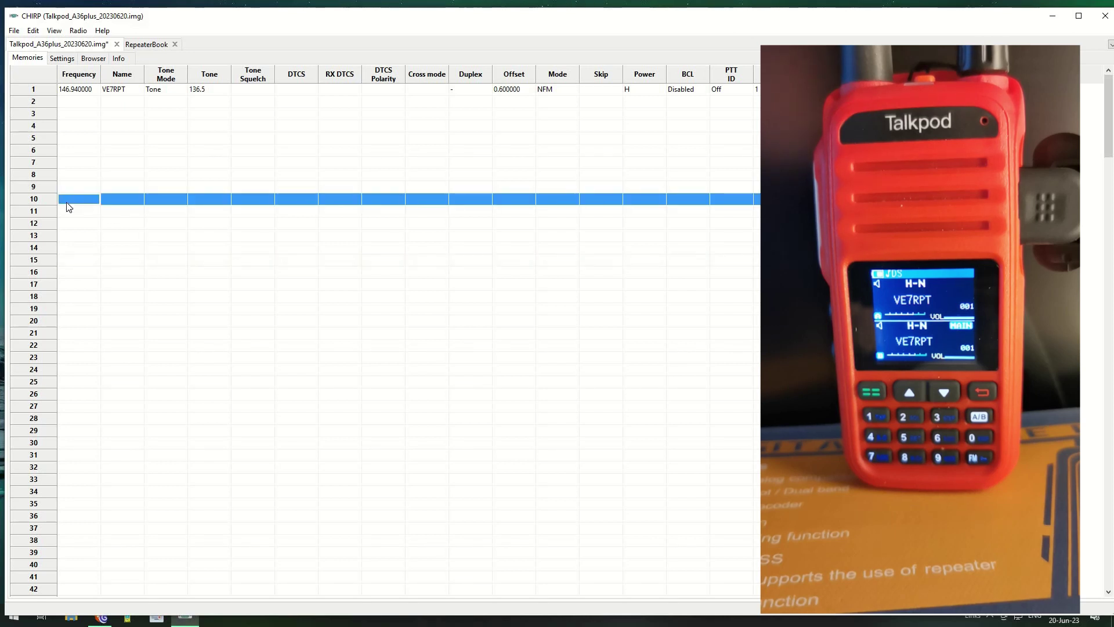
Step: Copy all the RepeaterBook query results and paste them into the Talkpod image's memories starting at row 10
{"action": "left_click", "coordinate": [145, 45]}
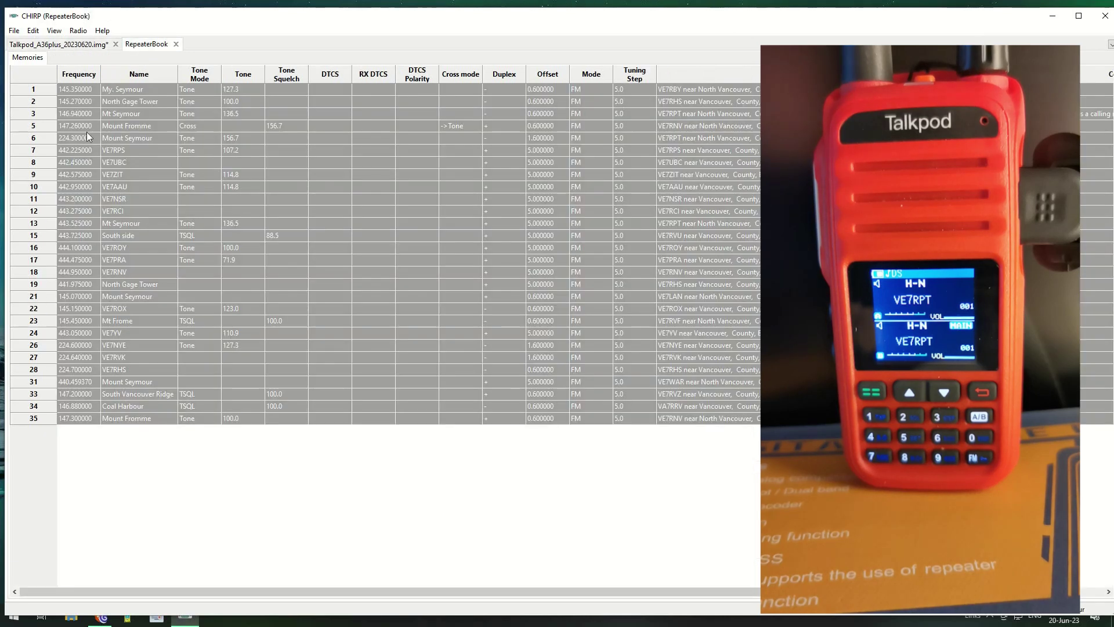
{"action": "left_click", "coordinate": [75, 89]}
{"action": "key", "text": "ctrl+a"}
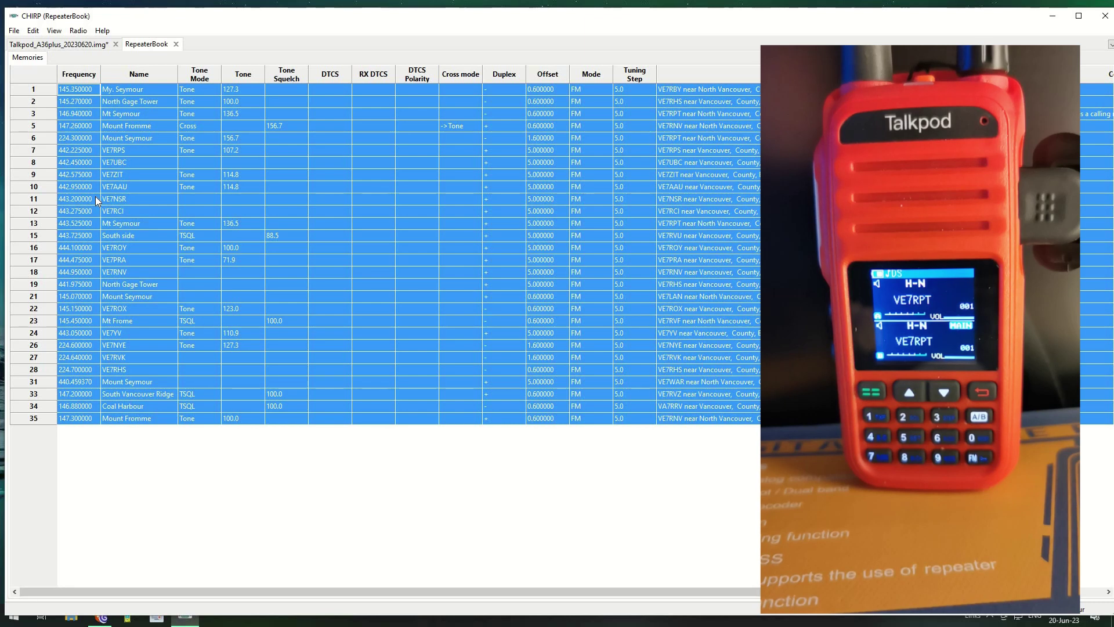
{"action": "left_click", "coordinate": [83, 48]}
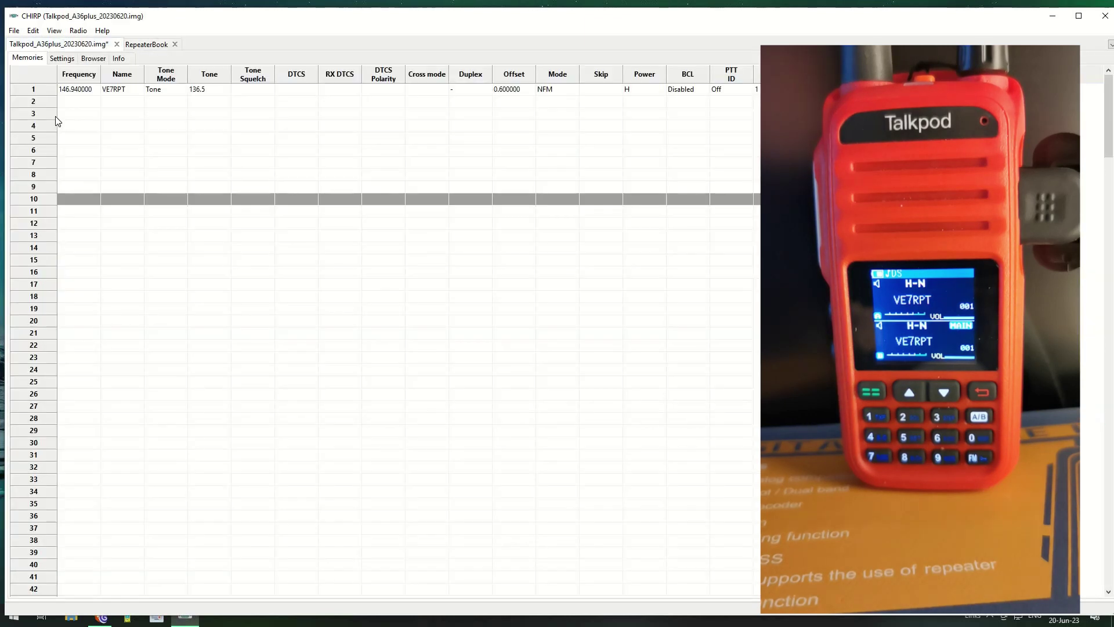
{"action": "left_click", "coordinate": [74, 200]}
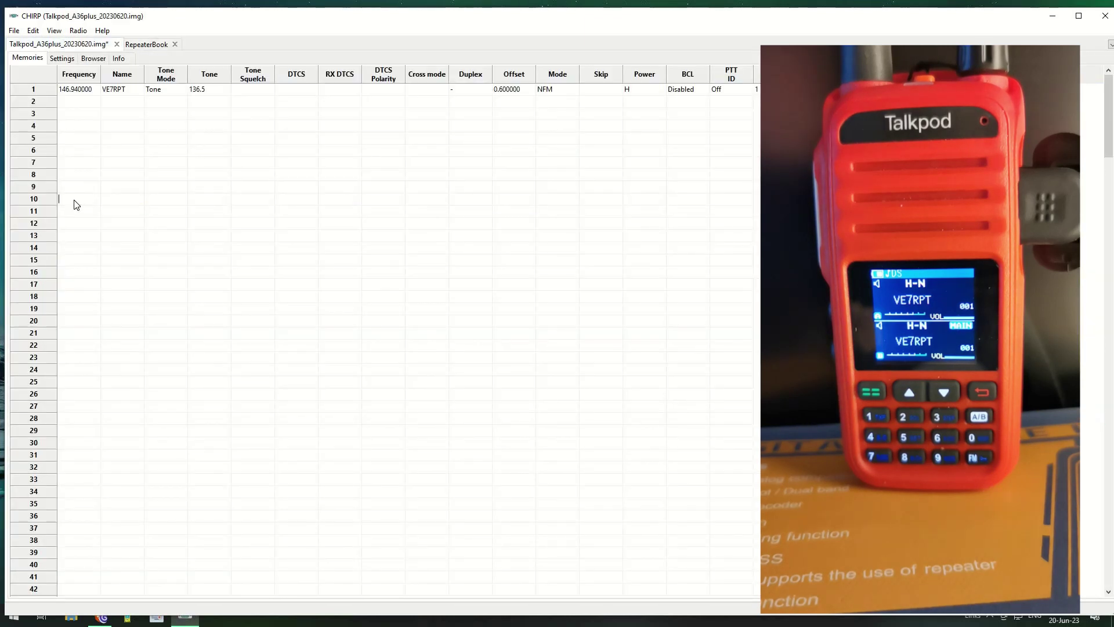
{"action": "key", "text": "ctrl+v"}
{"action": "left_click", "coordinate": [43, 198]}
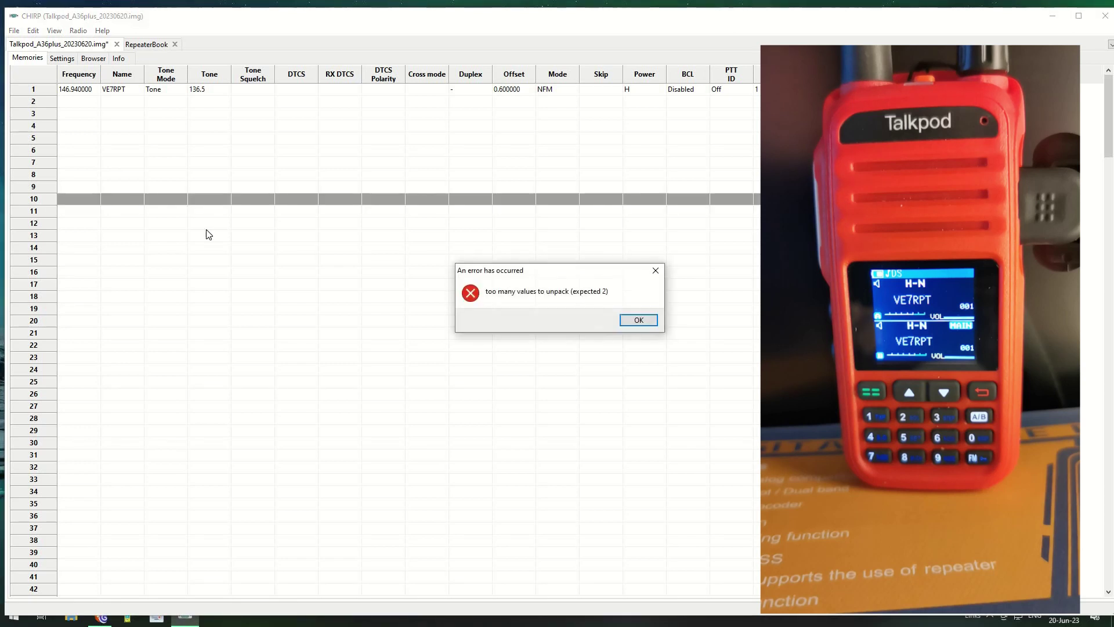
{"action": "left_click", "coordinate": [638, 320]}
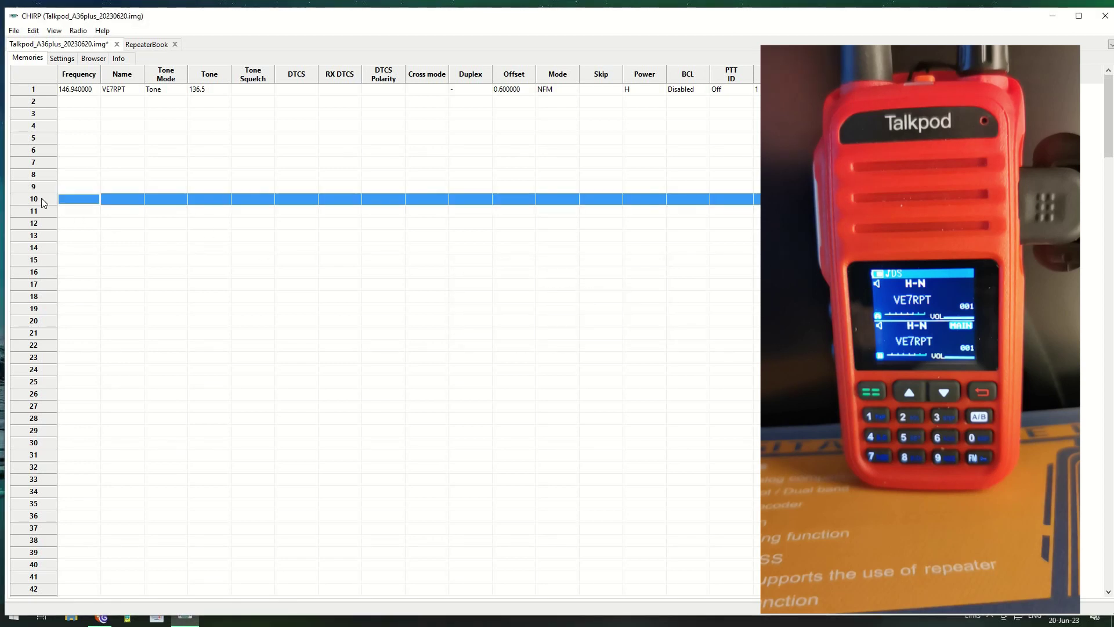
{"action": "key", "text": "ctrl+v"}
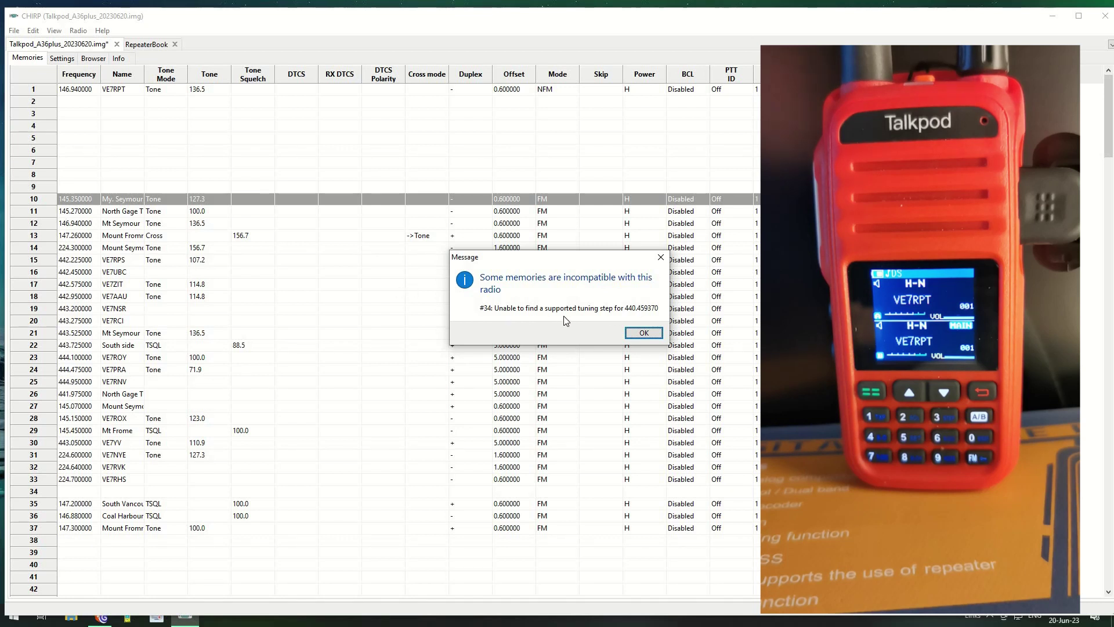
{"action": "left_click", "coordinate": [643, 334]}
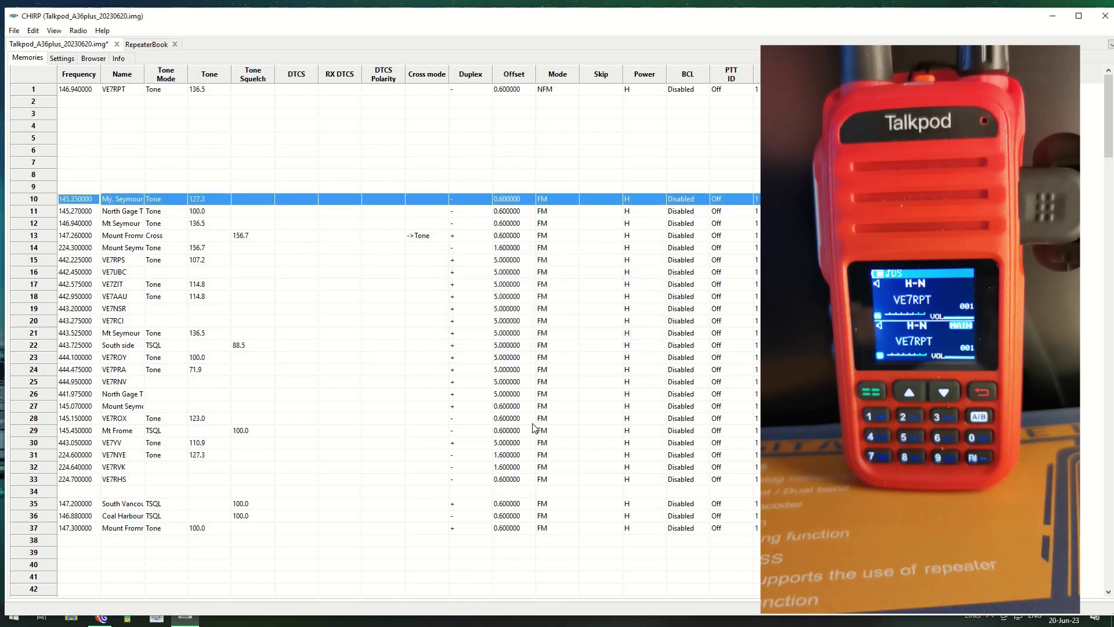
Step: Delete the empty memory row 34 and shift the block below it up
{"action": "left_click", "coordinate": [39, 492]}
{"action": "right_click", "coordinate": [38, 493]}
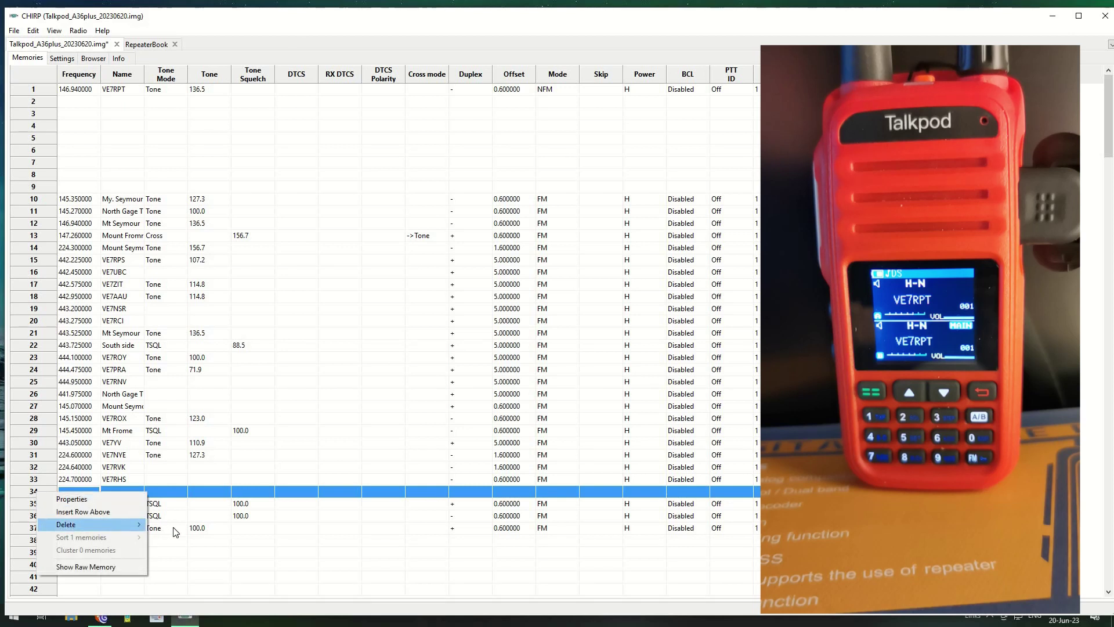
{"action": "mouse_move", "coordinate": [126, 525]}
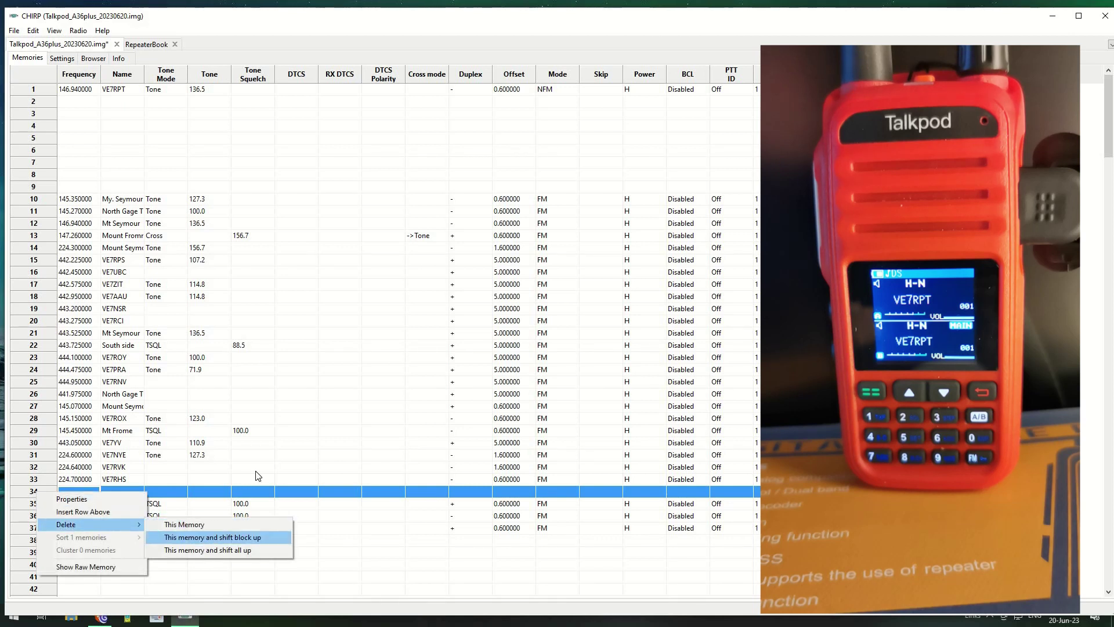
{"action": "left_click", "coordinate": [212, 537]}
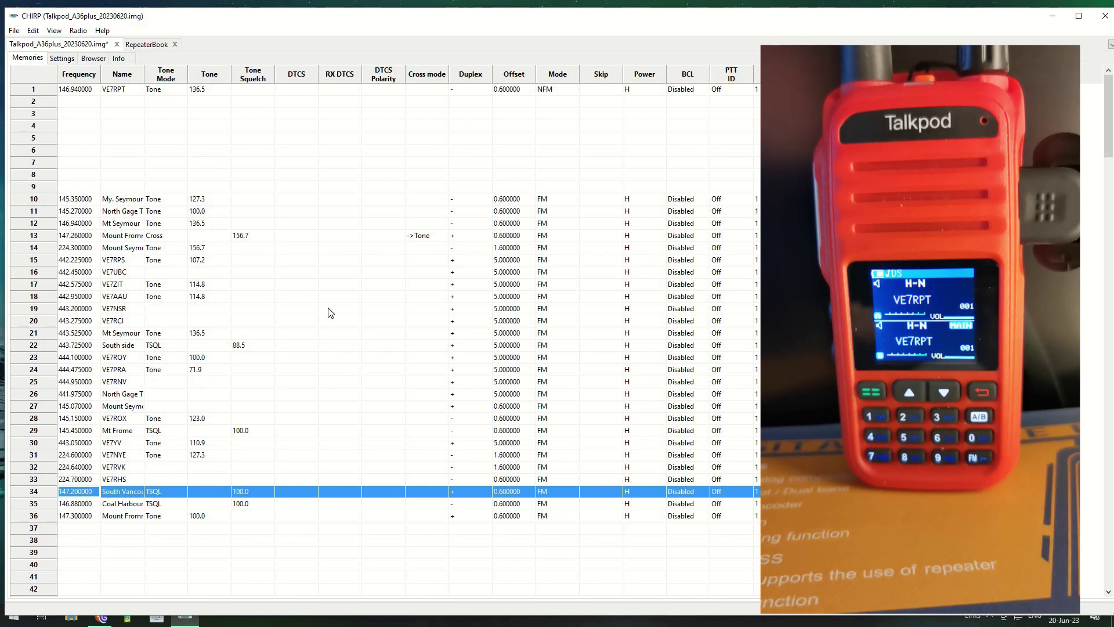
Step: Look up the Vancouver International Airport frequencies on the OurAirports page in Brave for the empty memory 40
{"action": "scroll", "coordinate": [330, 313], "scroll_direction": "down", "scroll_amount": 3}
{"action": "scroll", "coordinate": [331, 313], "scroll_direction": "down", "scroll_amount": 4}
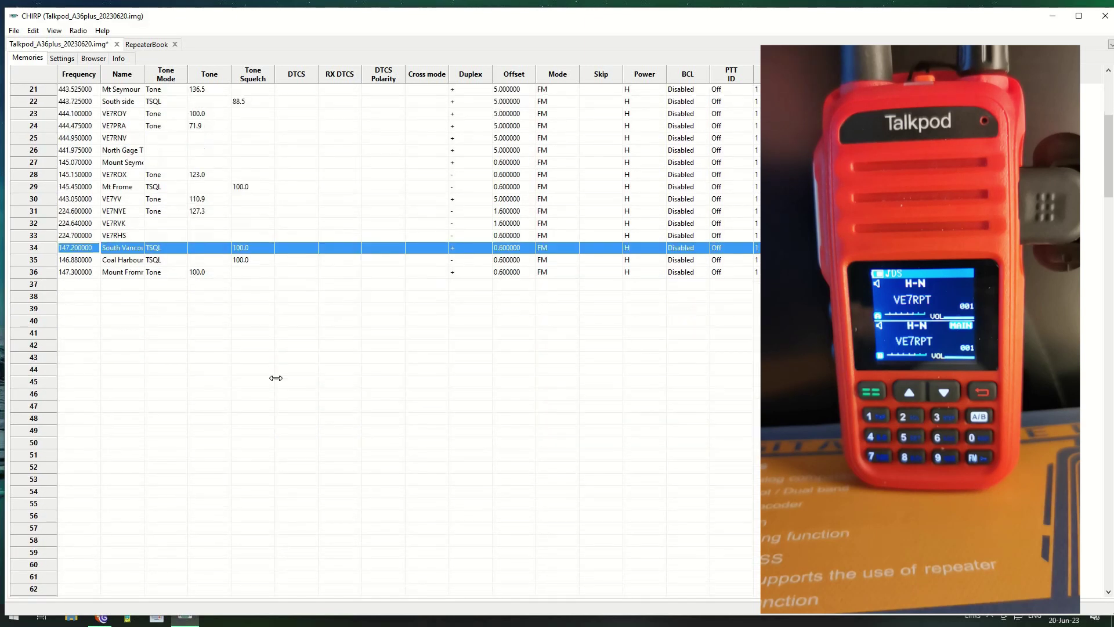
{"action": "left_click", "coordinate": [71, 326]}
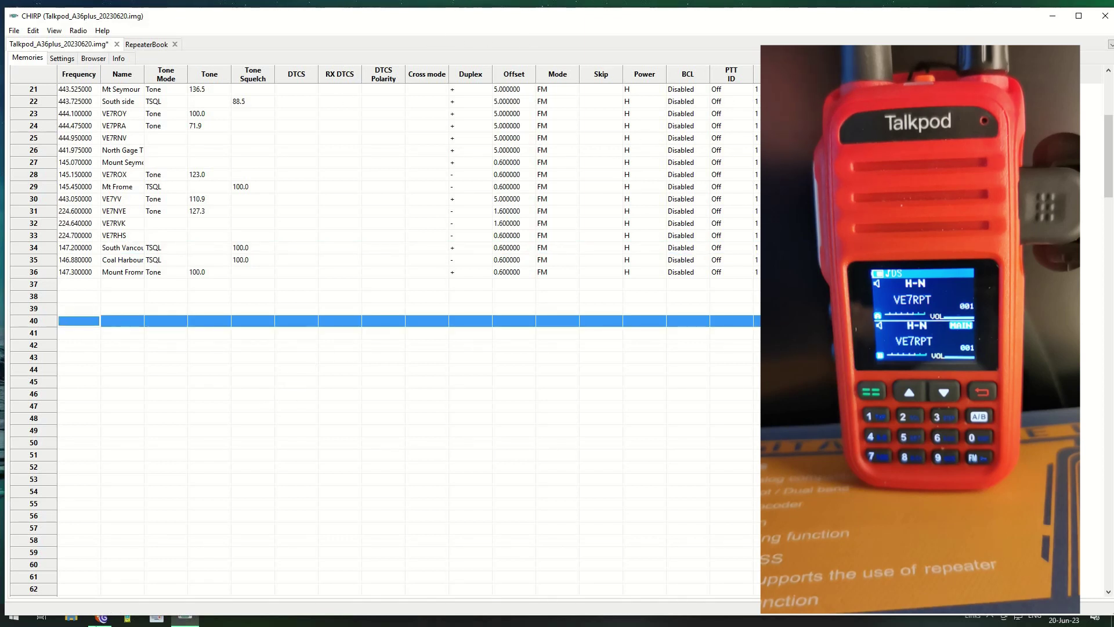
{"action": "mouse_move", "coordinate": [102, 620]}
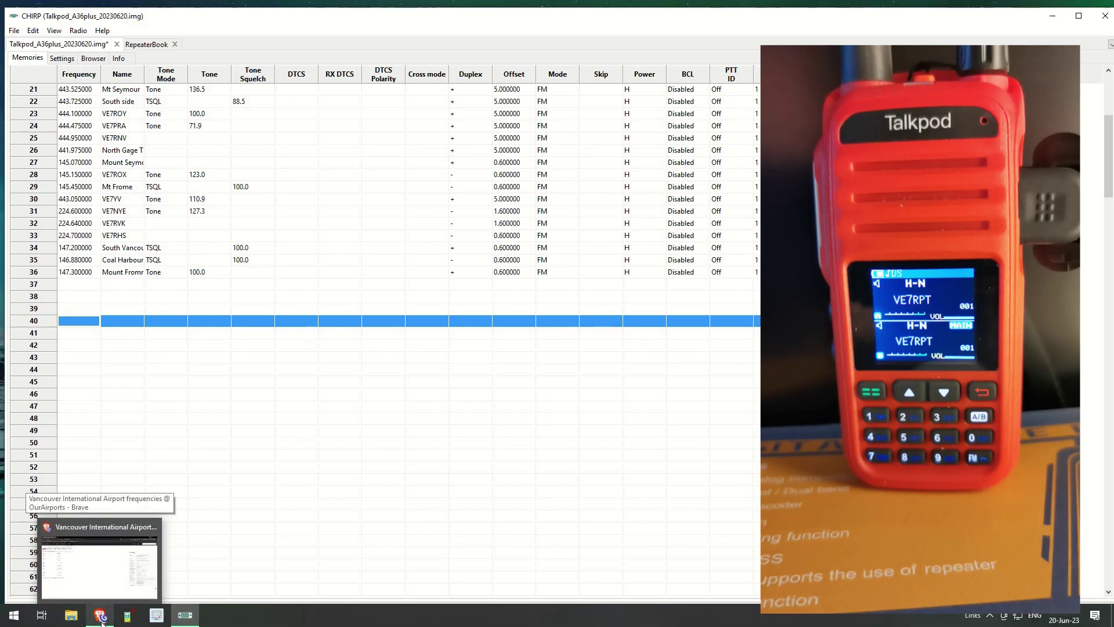
{"action": "left_click", "coordinate": [101, 620]}
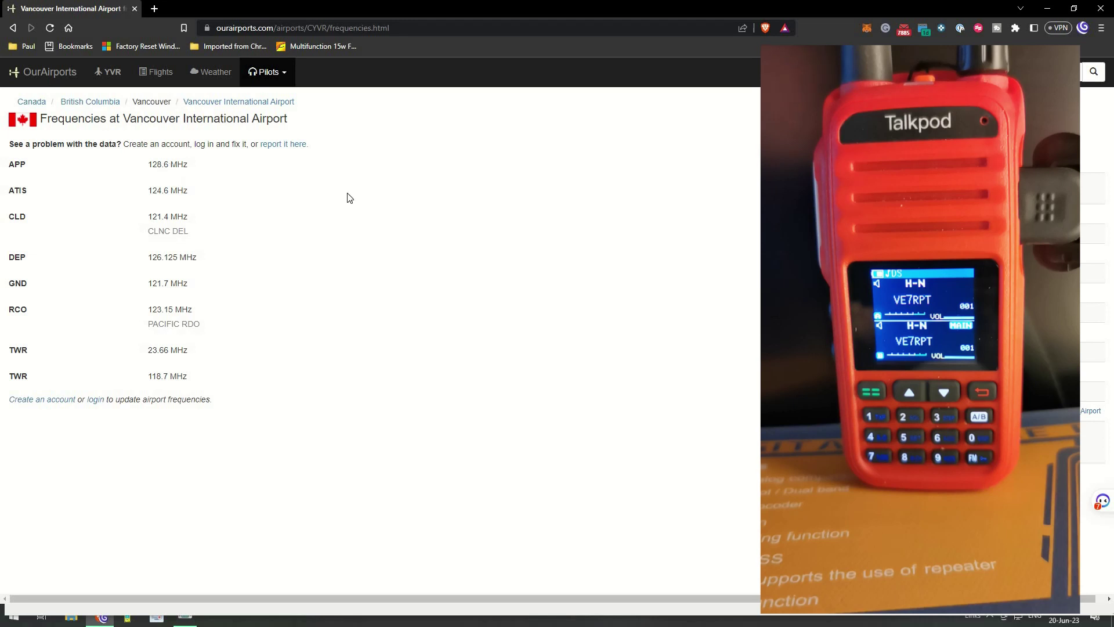
{"action": "left_click", "coordinate": [1047, 8]}
Step: Enter 128.6 as the frequency of memory 40 and name it "YVR App"
{"action": "left_click", "coordinate": [74, 321]}
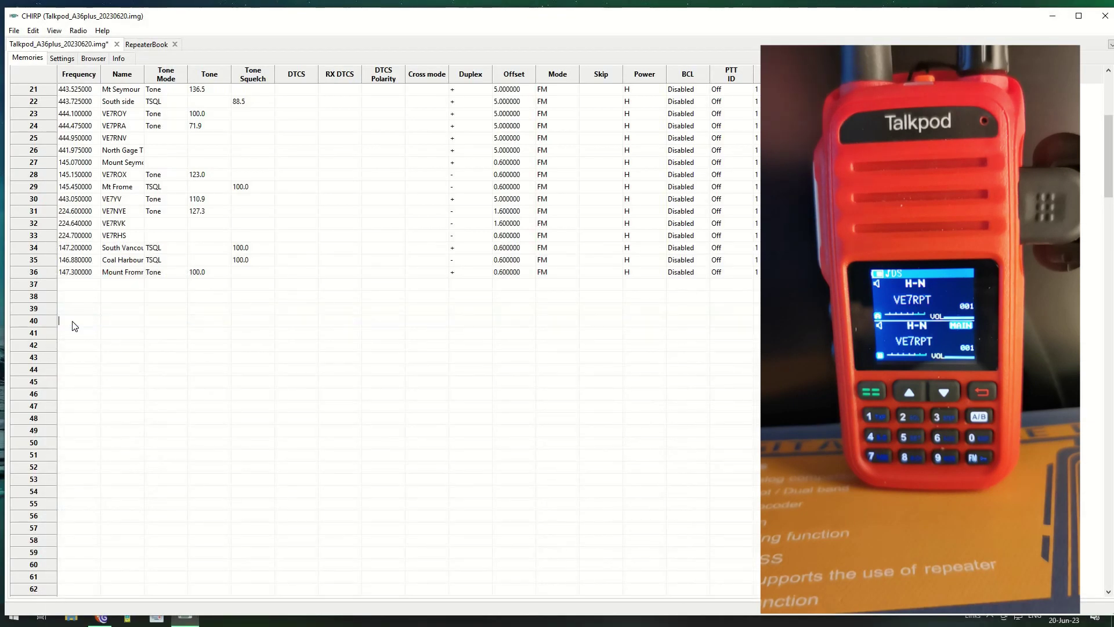
{"action": "type", "text": "128.6"}
{"action": "left_click", "coordinate": [141, 320]}
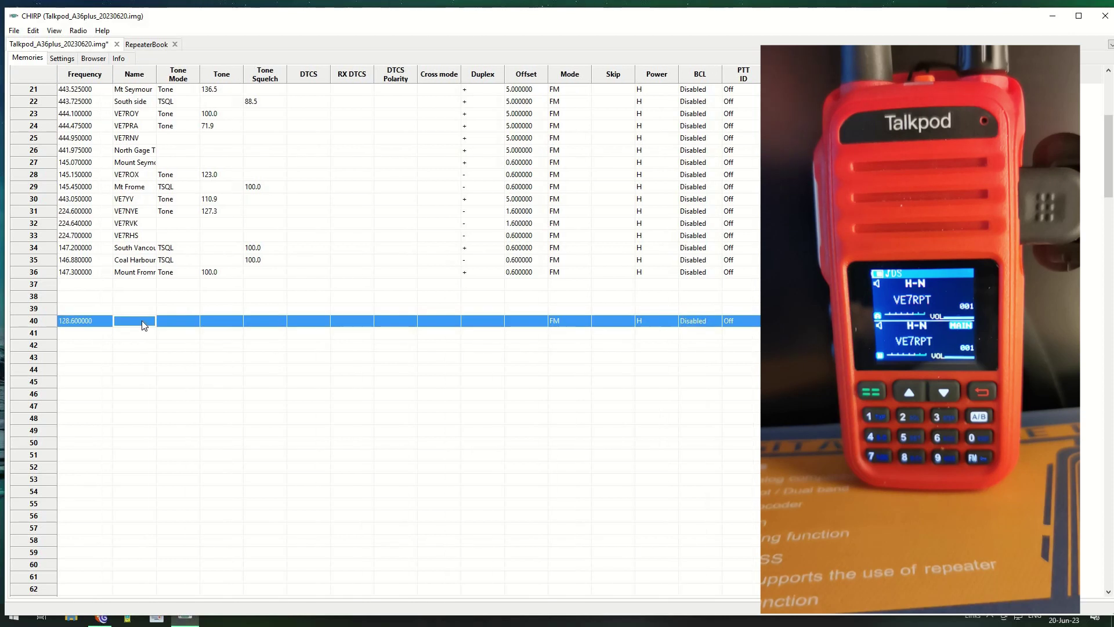
{"action": "left_click", "coordinate": [141, 320]}
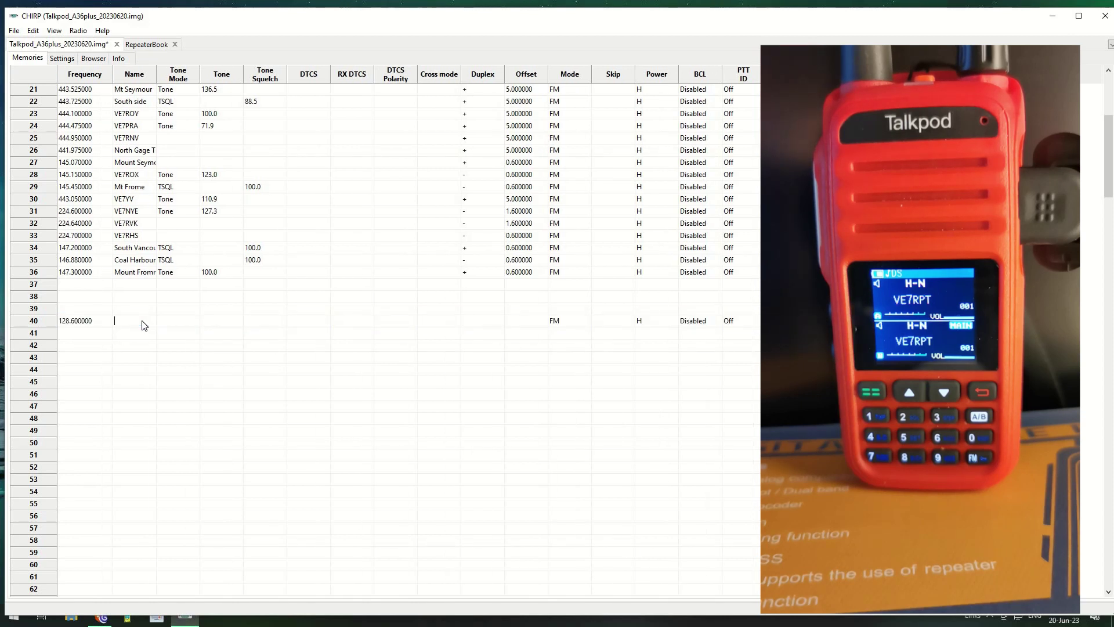
{"action": "type", "text": "yv"}
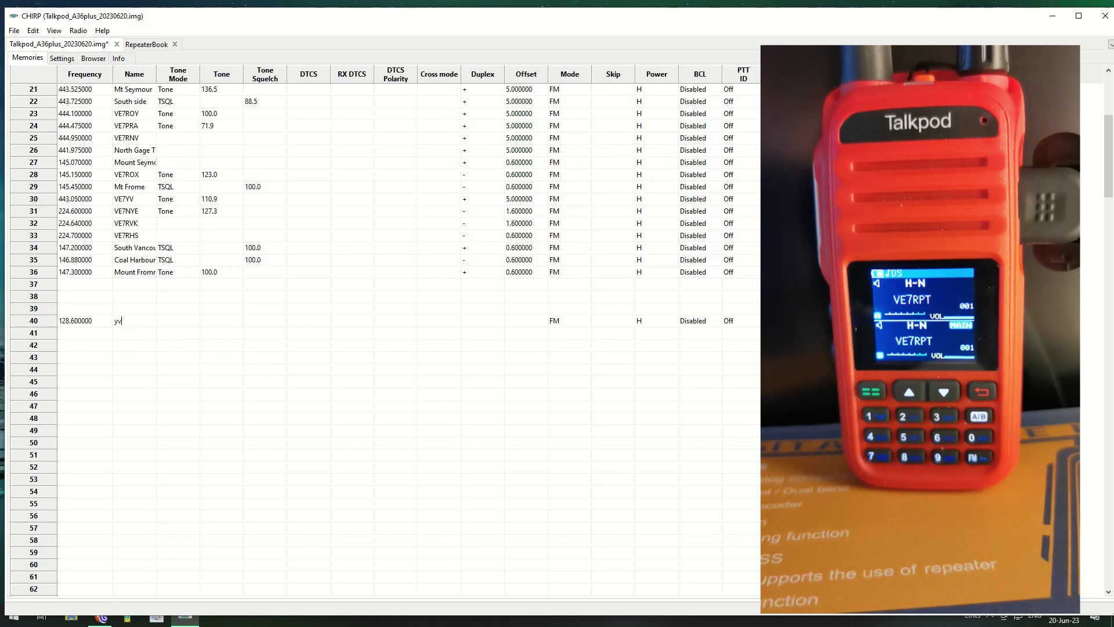
{"action": "key", "text": "BackSpace"}
{"action": "key", "text": "BackSpace"}
{"action": "key", "text": "BackSpace"}
{"action": "type", "text": "YVR App"}
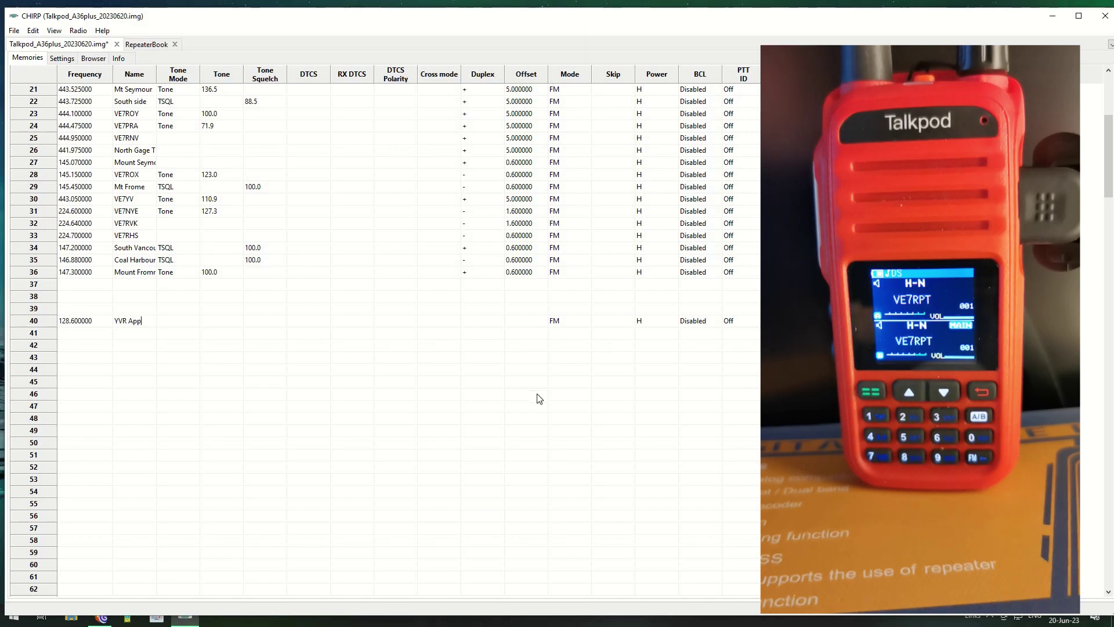
Step: Try to set the power of the YVR App memory to L, declining any overwrite of that memory
{"action": "left_click", "coordinate": [661, 320]}
{"action": "left_click", "coordinate": [661, 320]}
{"action": "left_click", "coordinate": [661, 320]}
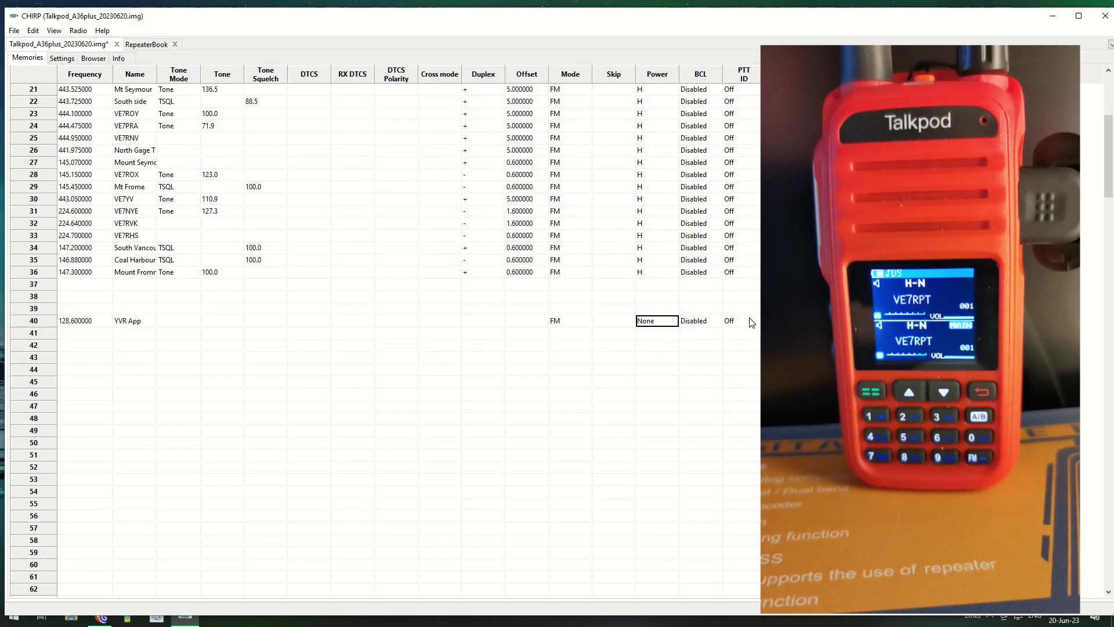
{"action": "left_click", "coordinate": [662, 319]}
{"action": "key", "text": "ctrl+v"}
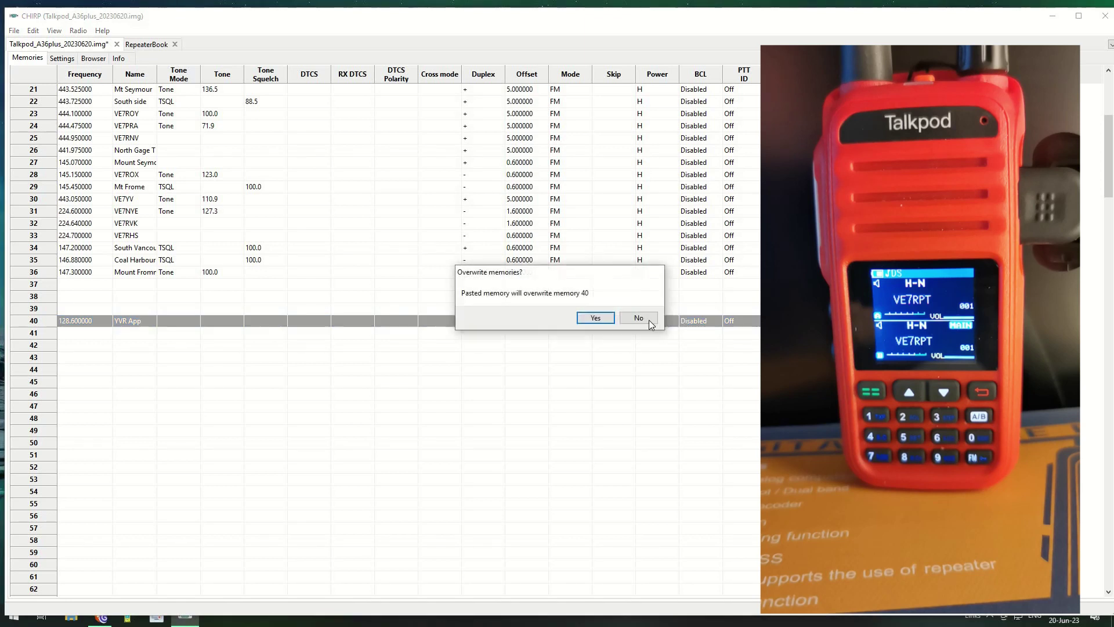
{"action": "left_click", "coordinate": [655, 321]}
{"action": "key", "text": "ctrl+v"}
{"action": "left_click", "coordinate": [651, 319]}
{"action": "left_click", "coordinate": [663, 323]}
{"action": "left_click", "coordinate": [666, 324]}
{"action": "left_click", "coordinate": [675, 322]}
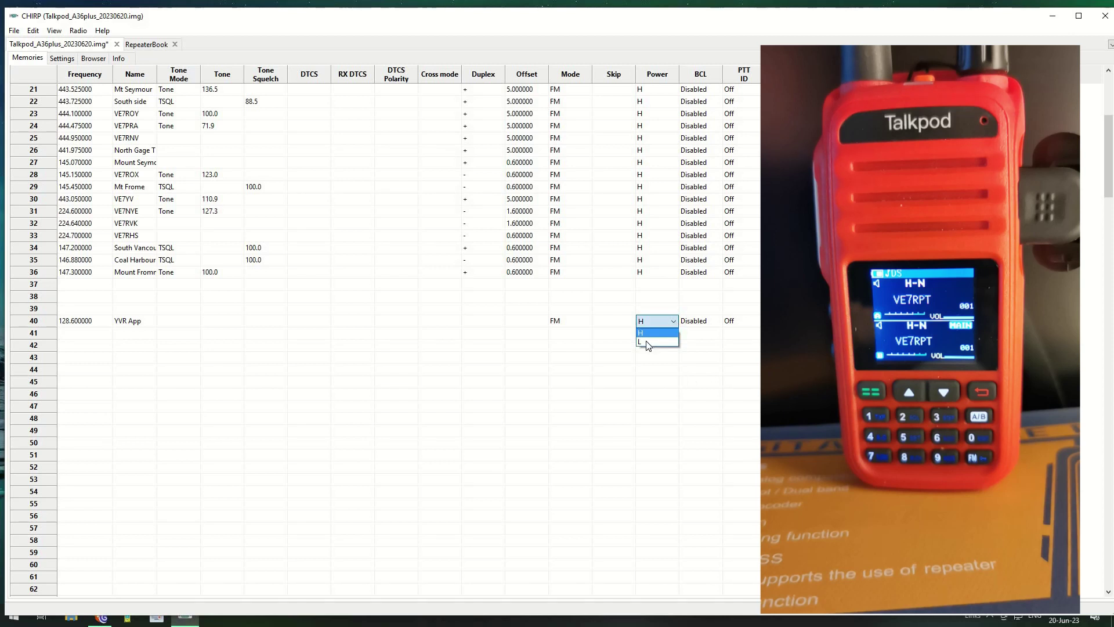
{"action": "key", "text": "Return"}
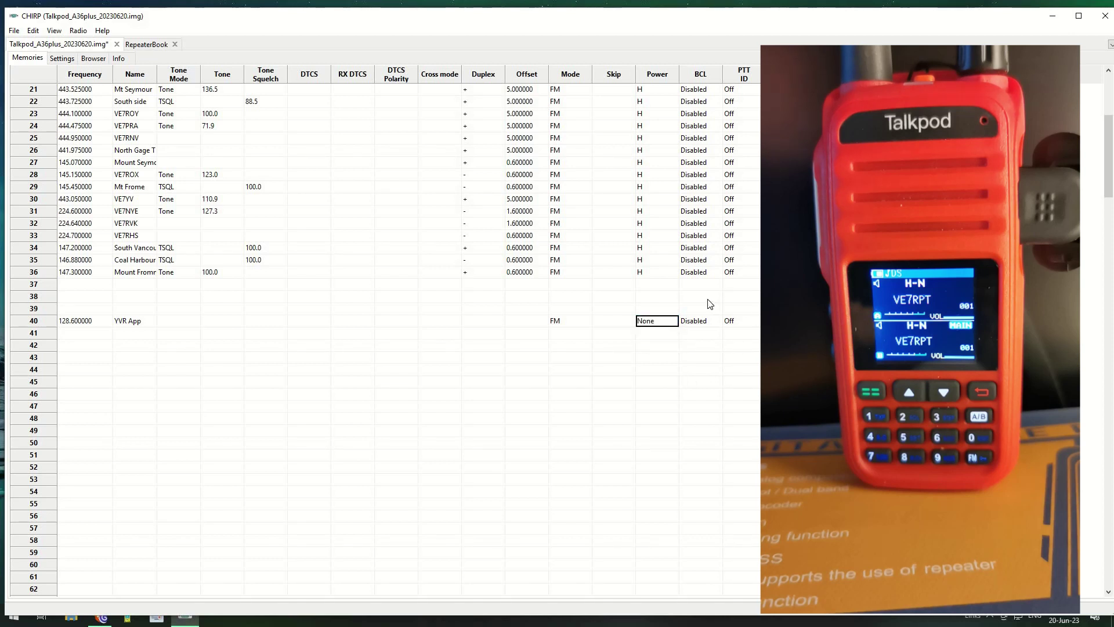
{"action": "left_click", "coordinate": [658, 297]}
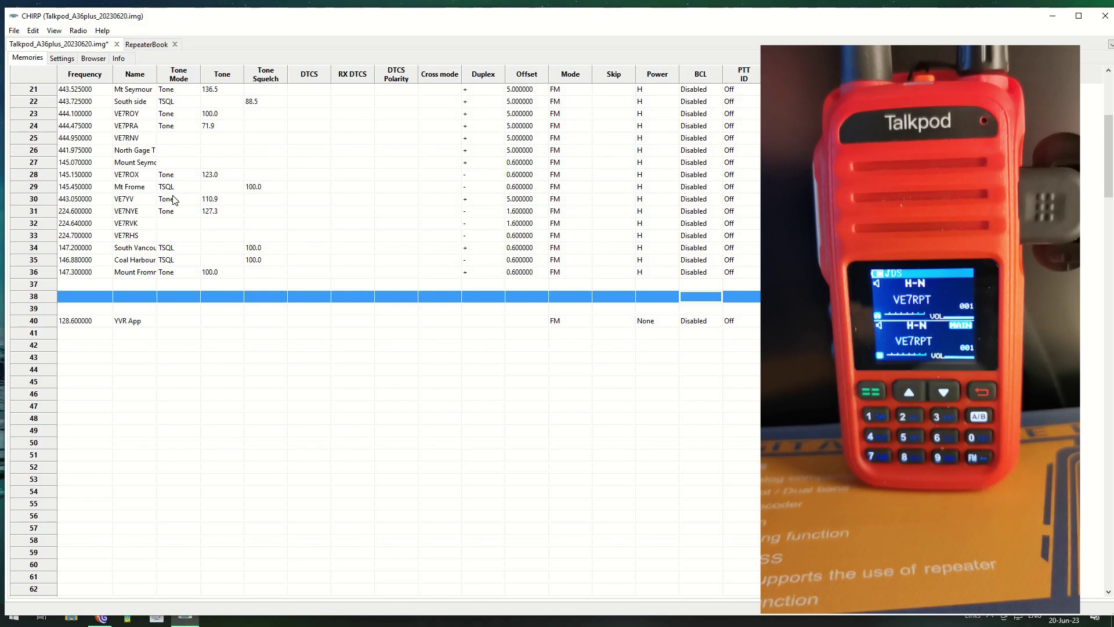
Step: Upload the edited memories to the Talkpod A36plus through the USB-SERIAL CH340 (COM5) port
{"action": "scroll", "coordinate": [180, 341], "scroll_direction": "up", "scroll_amount": 1}
{"action": "scroll", "coordinate": [178, 339], "scroll_direction": "up", "scroll_amount": 6}
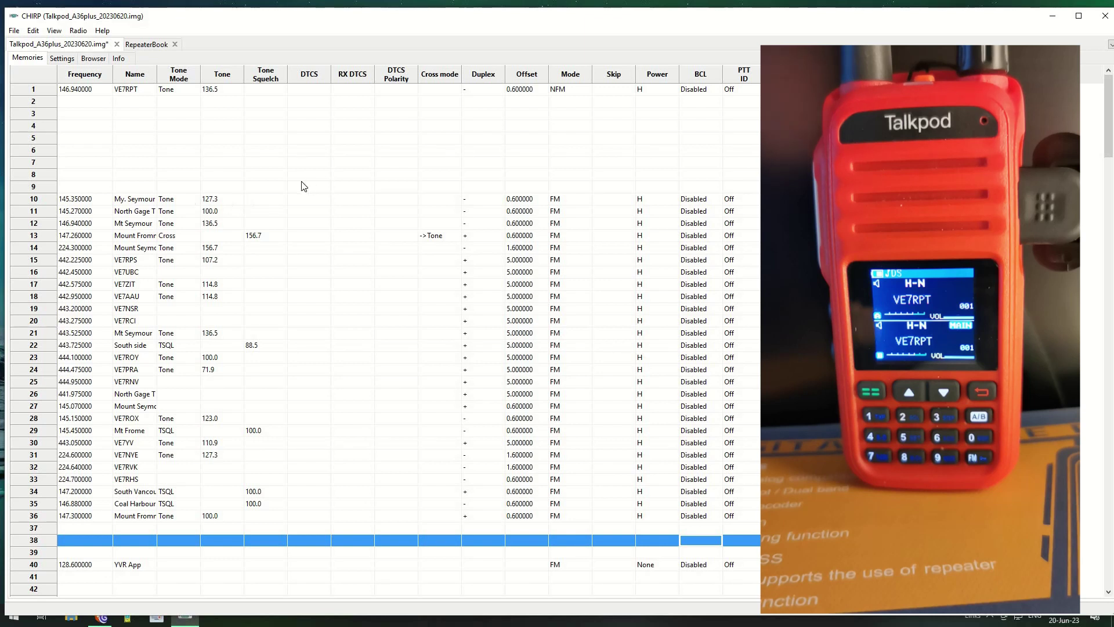
{"action": "left_click", "coordinate": [72, 33]}
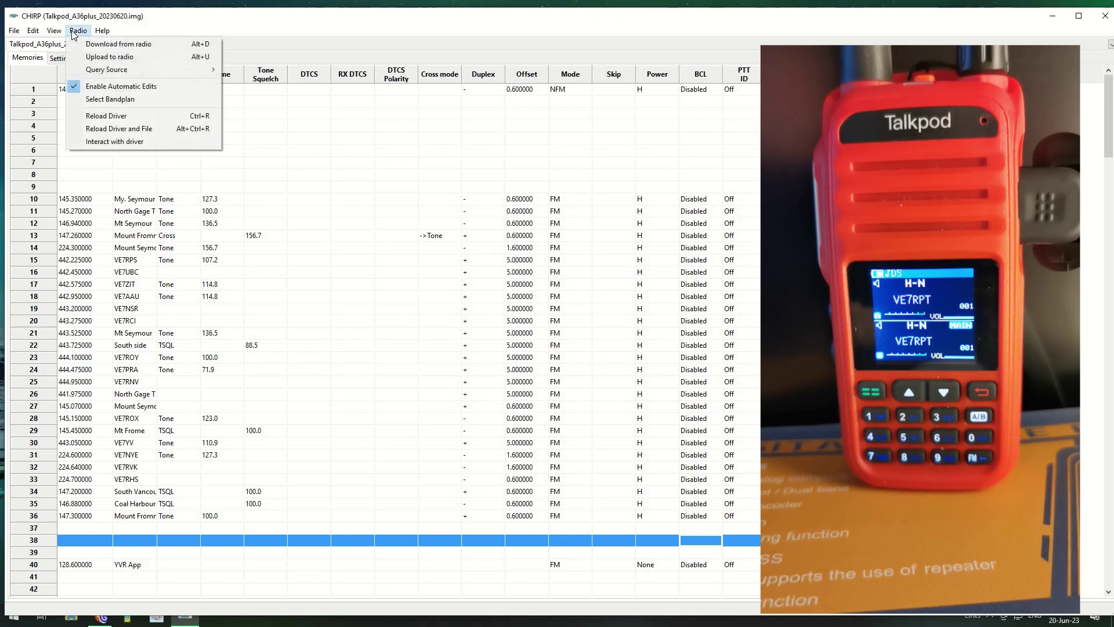
{"action": "left_click", "coordinate": [118, 58]}
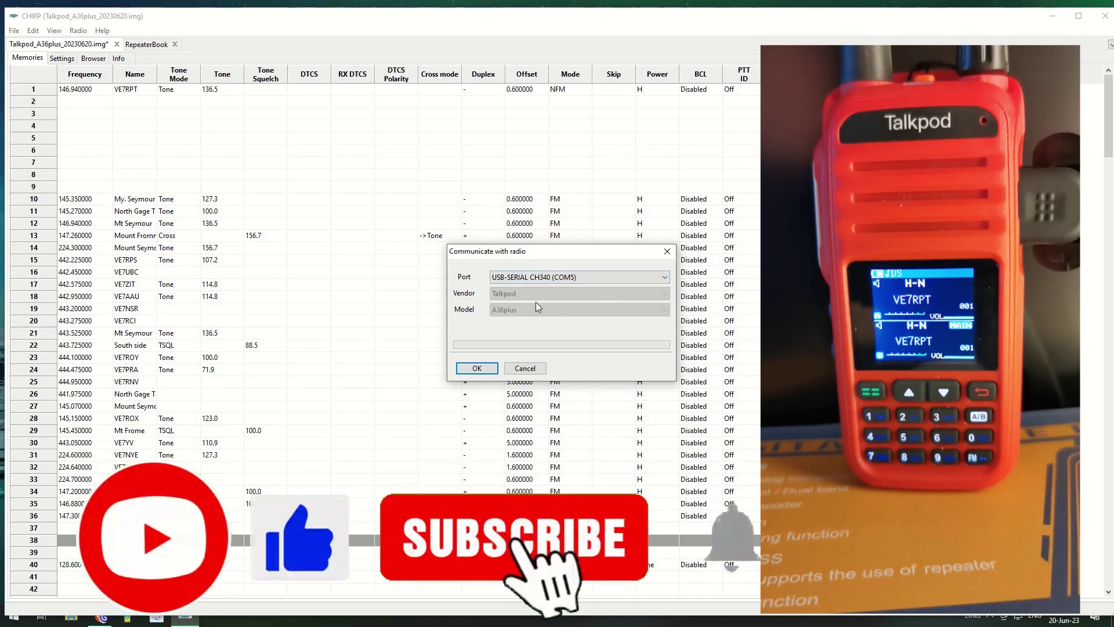
{"action": "left_click", "coordinate": [484, 368]}
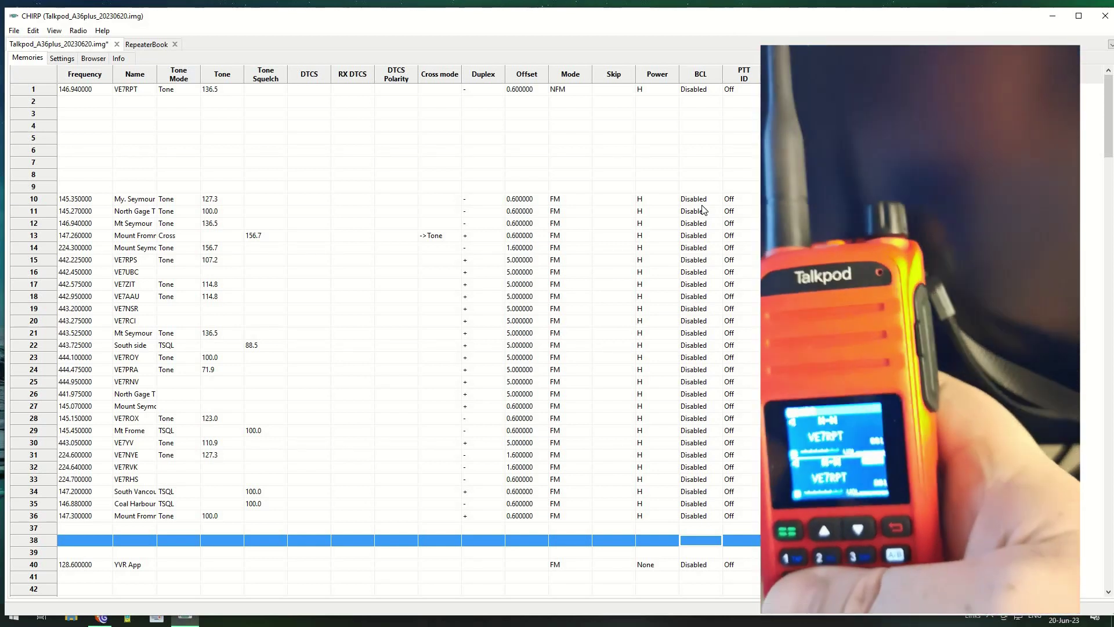
{"action": "key", "text": "alt+Tab"}
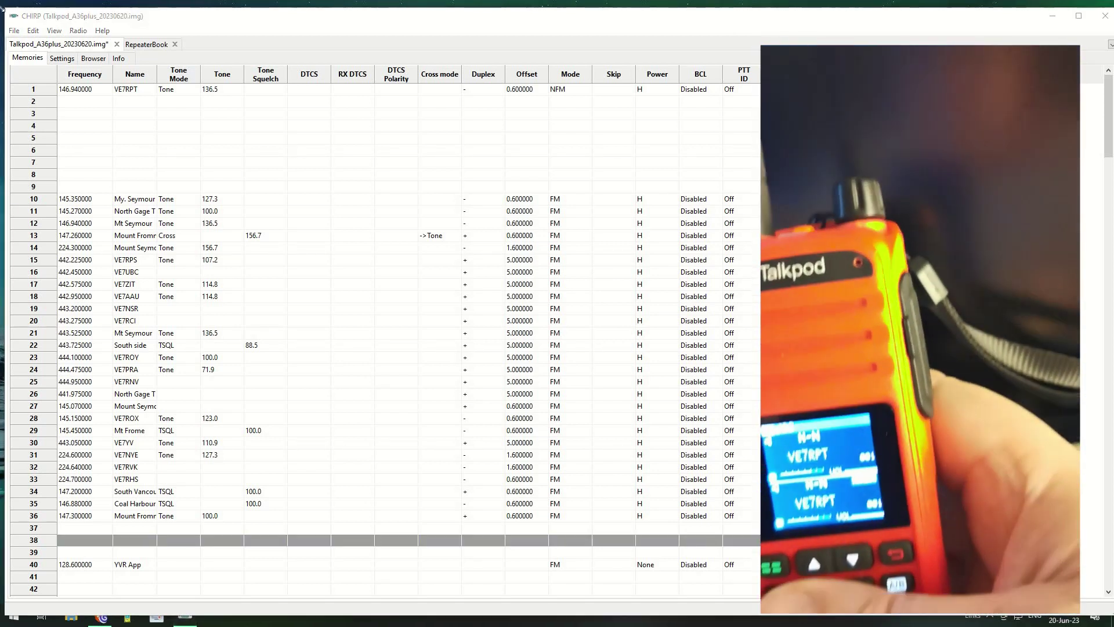